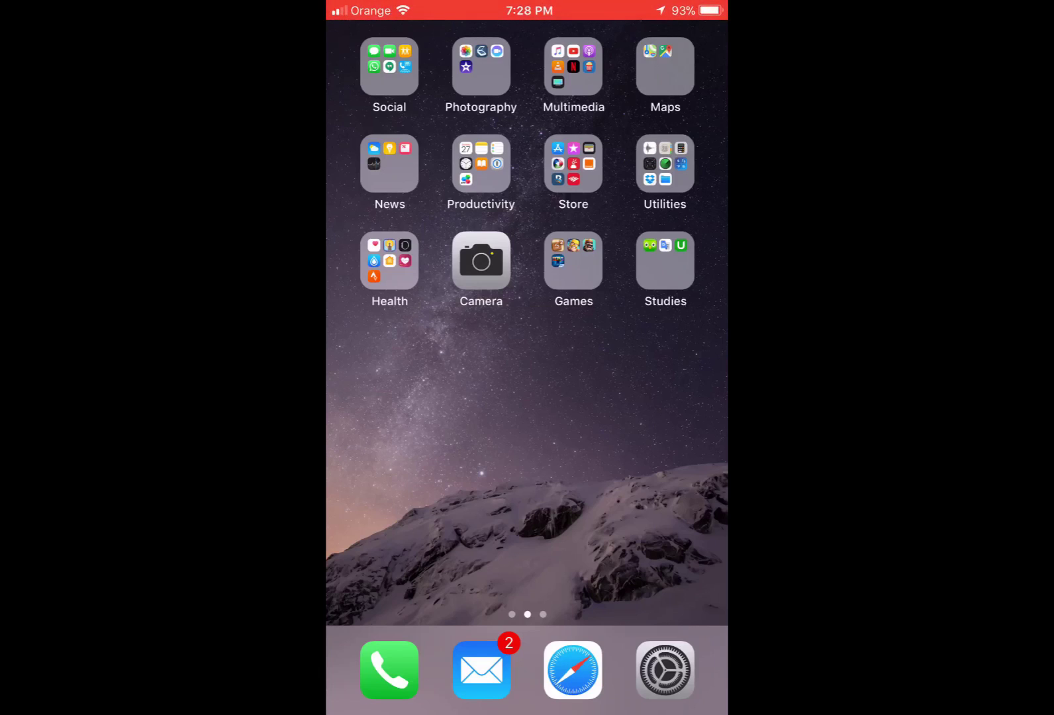
# Check for a software update under Settings > General, then return to General.
pyautogui.click(665, 671)
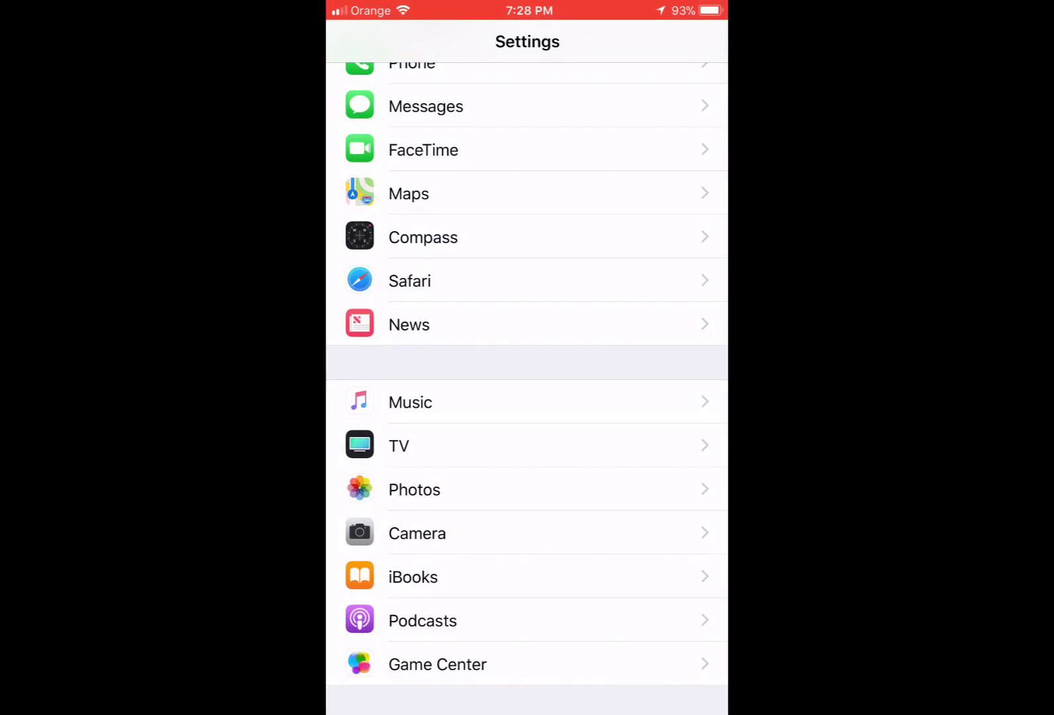
pyautogui.scroll(5, 527, 371)
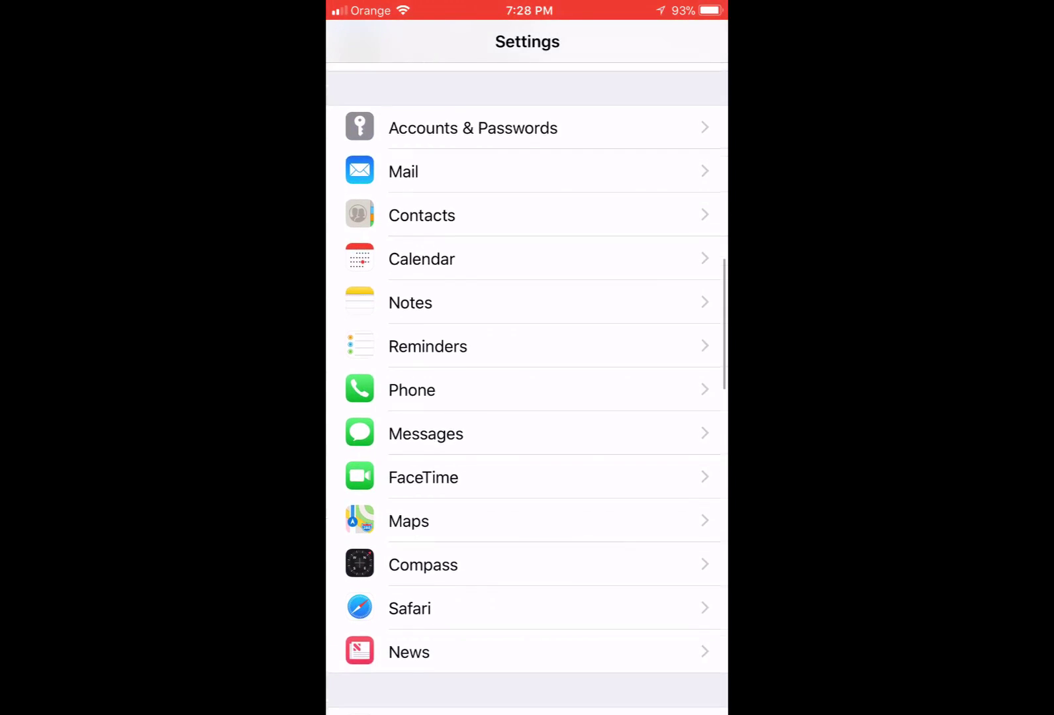
pyautogui.scroll(5, 528, 371)
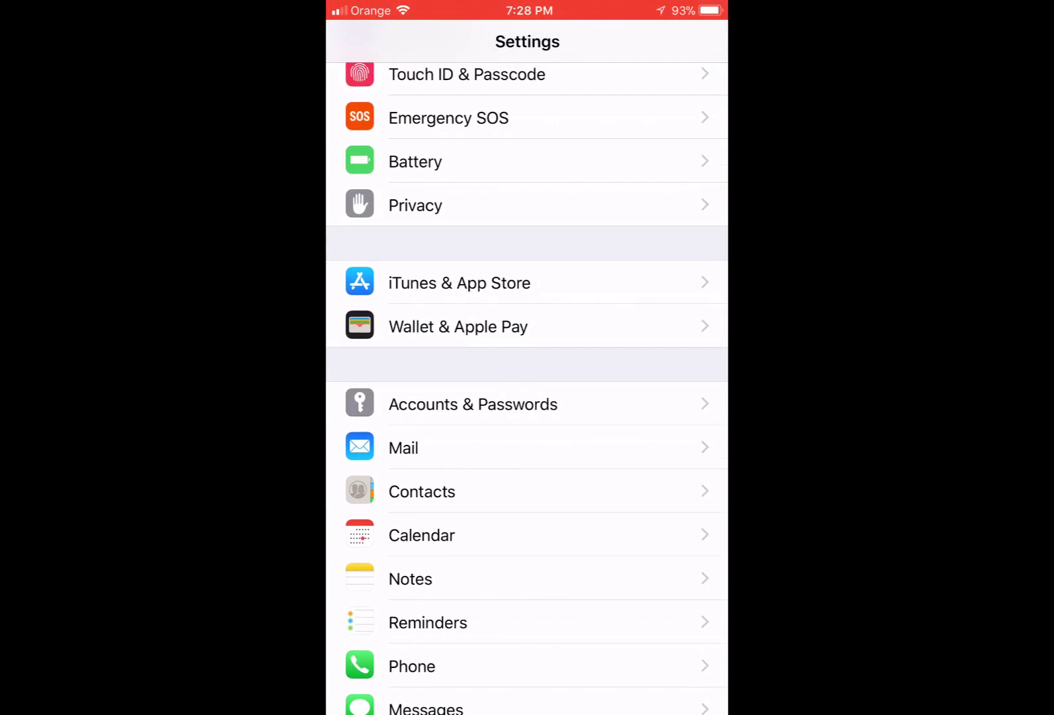
pyautogui.scroll(5, 527, 371)
pyautogui.click(527, 100)
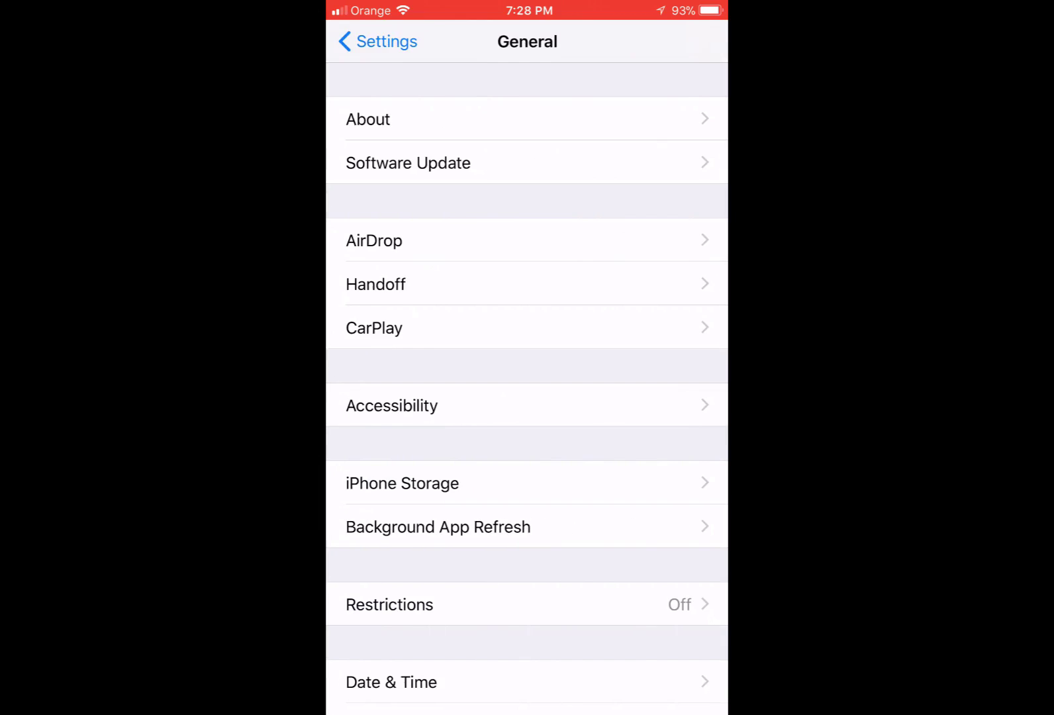
pyautogui.click(528, 162)
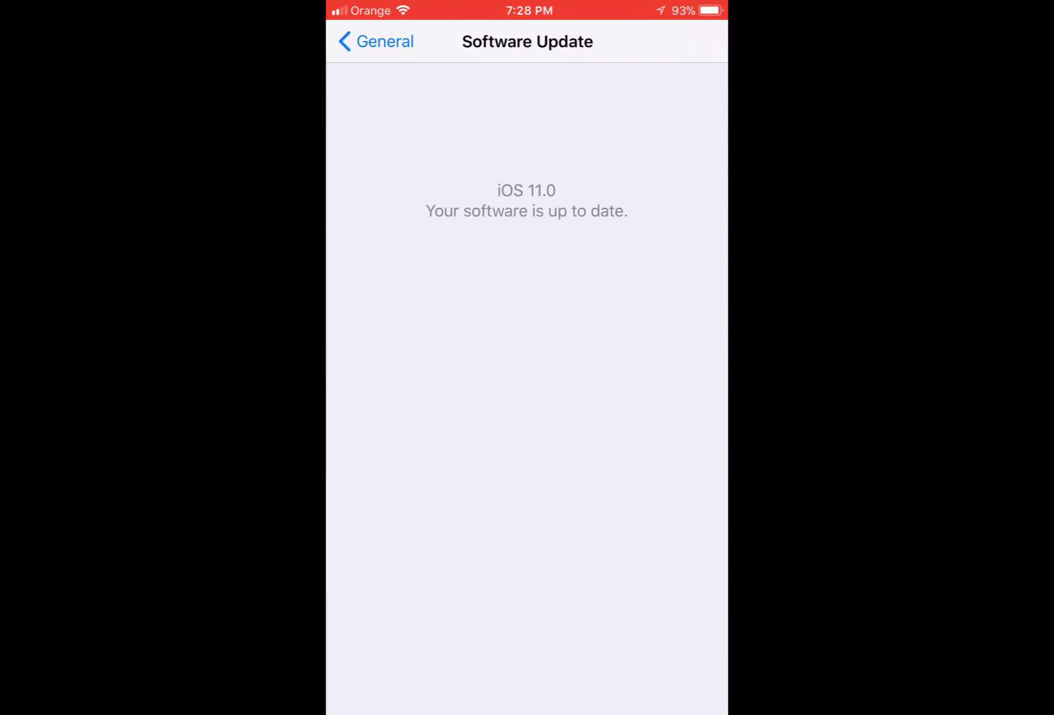
pyautogui.click(376, 41)
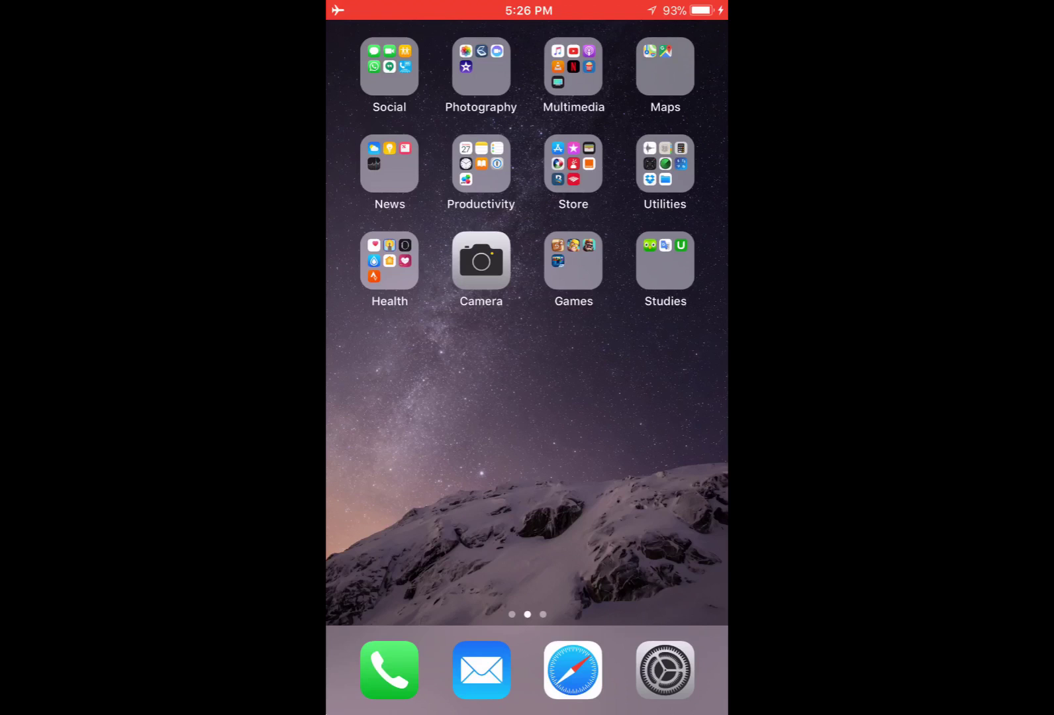
# Open Photos from the Photography folder and allow the device access to photos and videos.
pyautogui.click(481, 65)
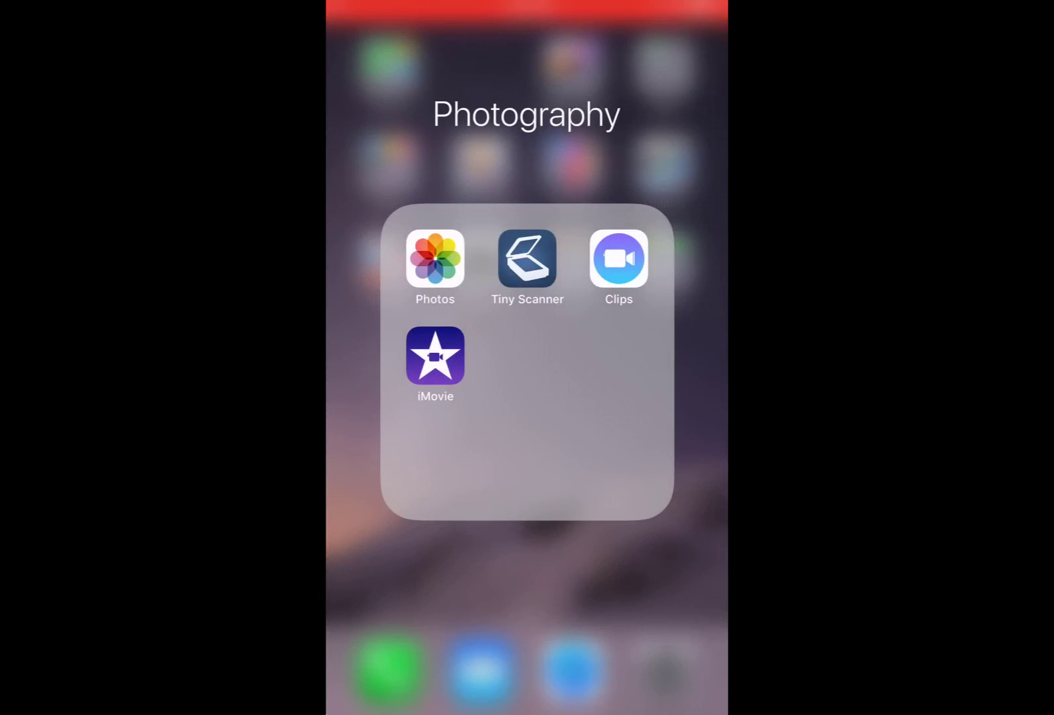
pyautogui.click(434, 259)
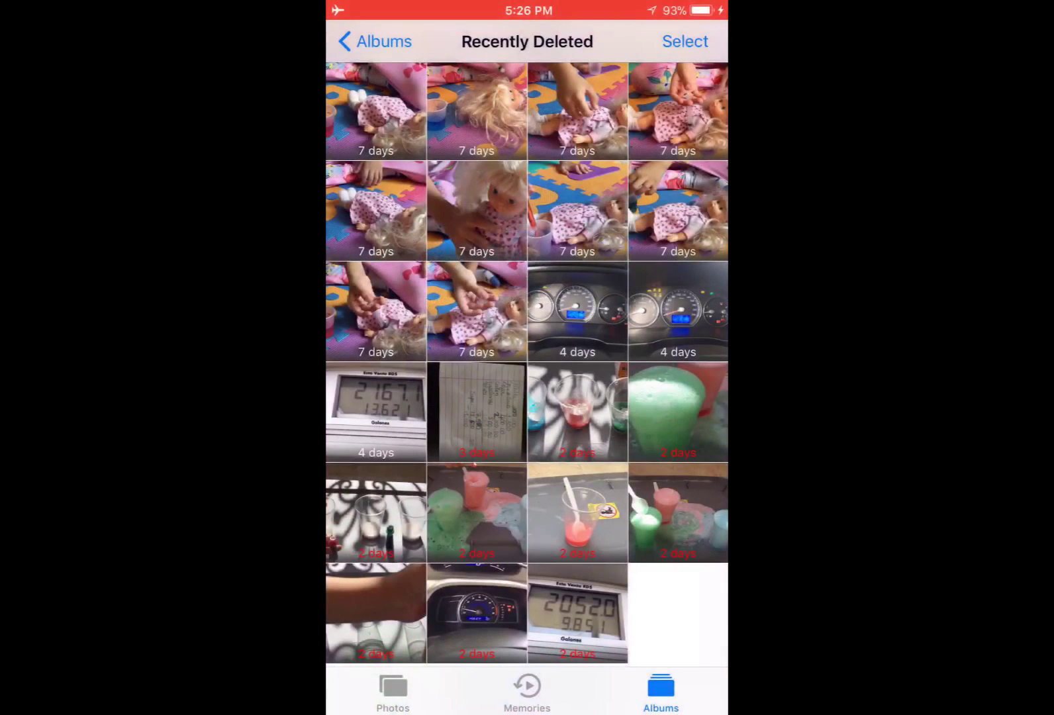
pyautogui.click(375, 42)
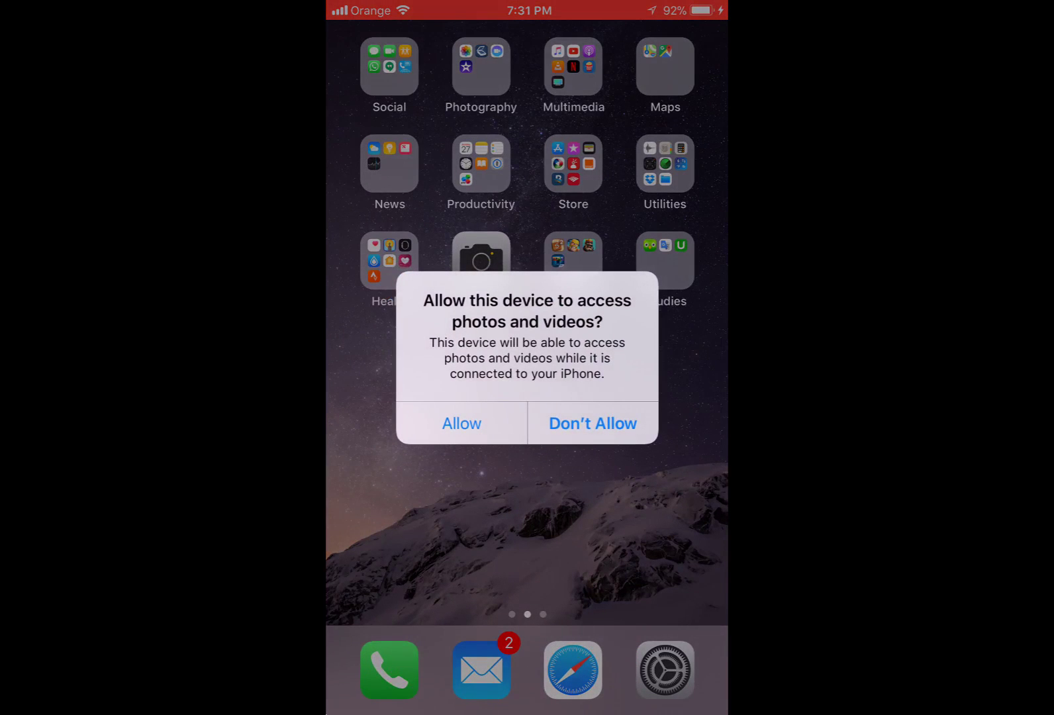
pyautogui.click(462, 423)
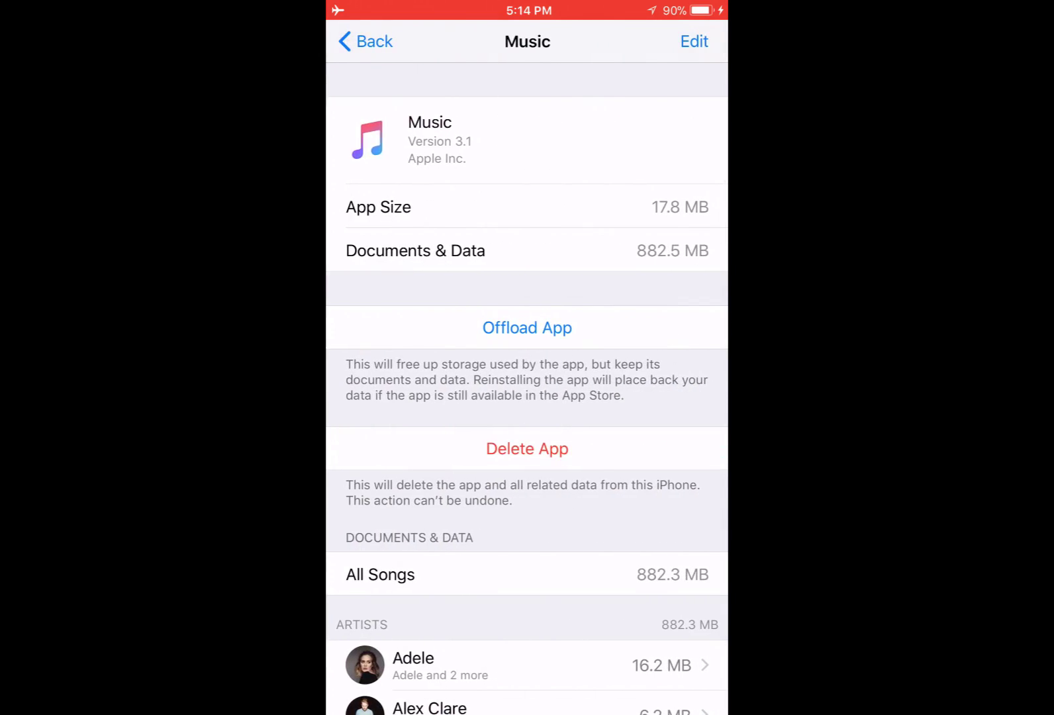
# Start editing Music's stored songs, then make the Games folder's apps jiggle and close the folder.
pyautogui.click(695, 42)
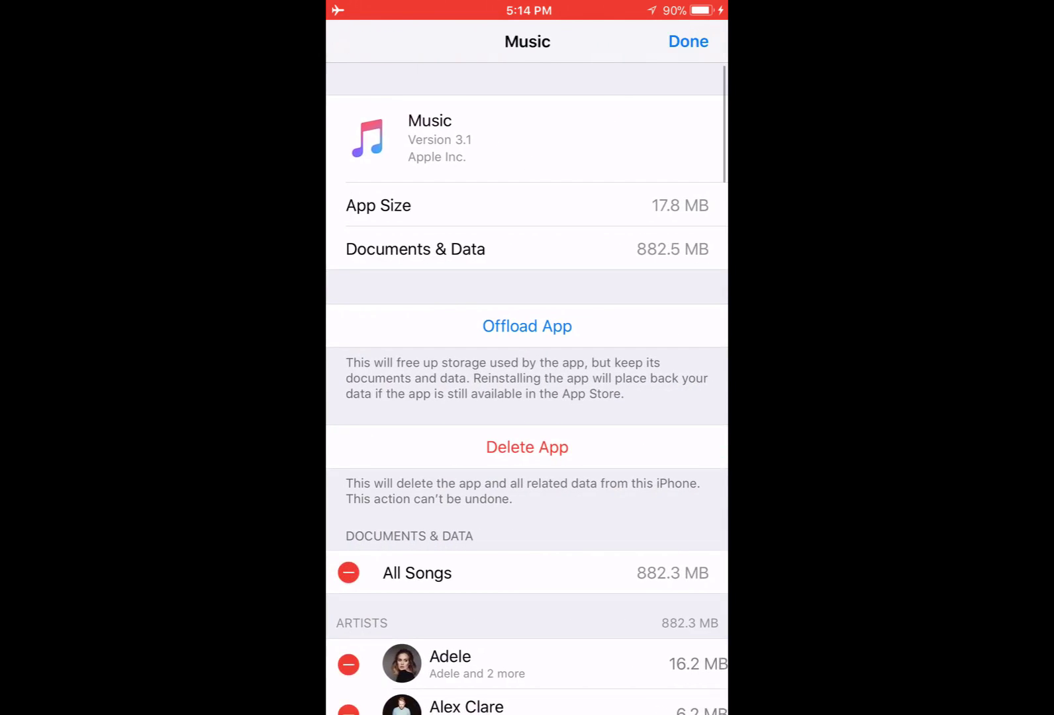
pyautogui.scroll(-6, 528, 412)
pyautogui.scroll(5, 527, 412)
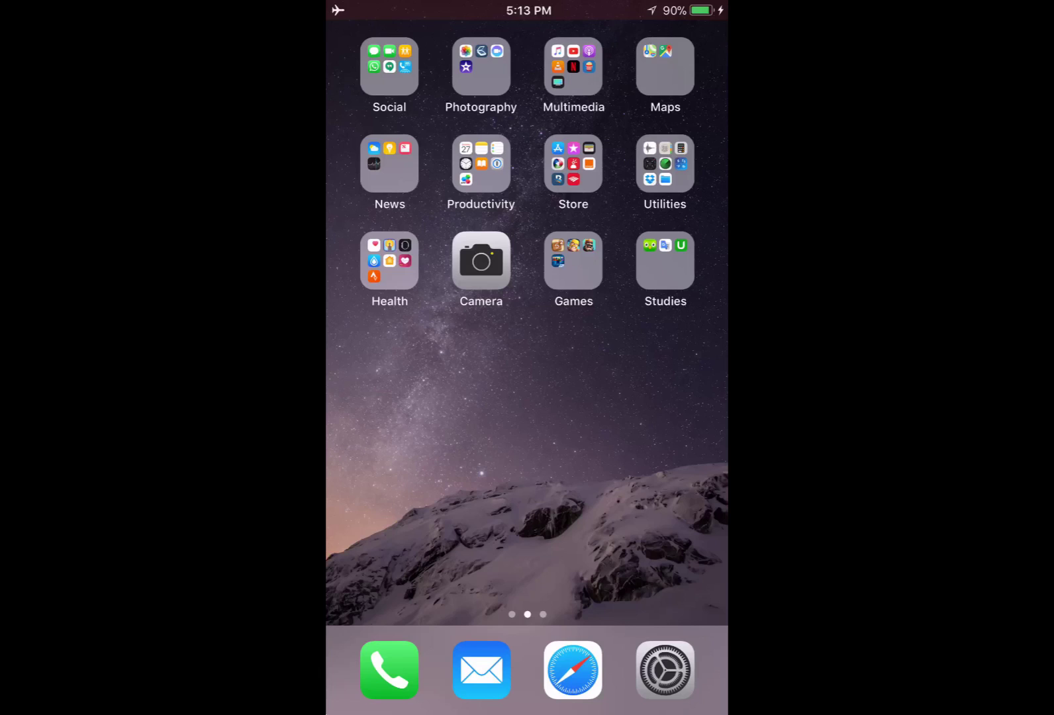
pyautogui.click(573, 262)
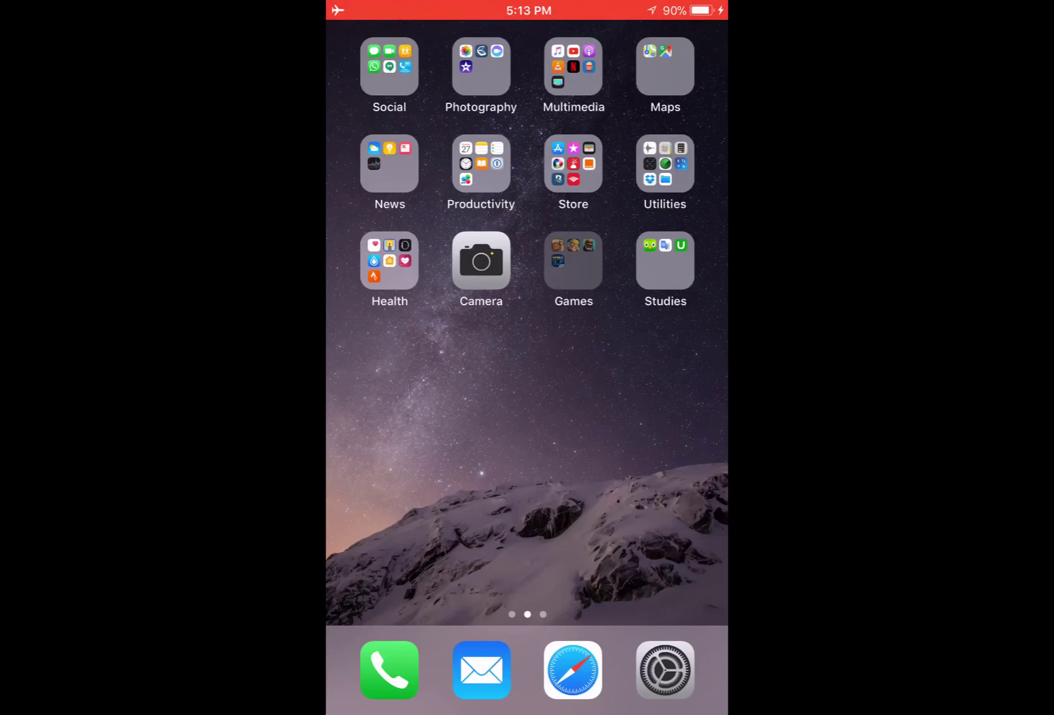
pyautogui.click(574, 263)
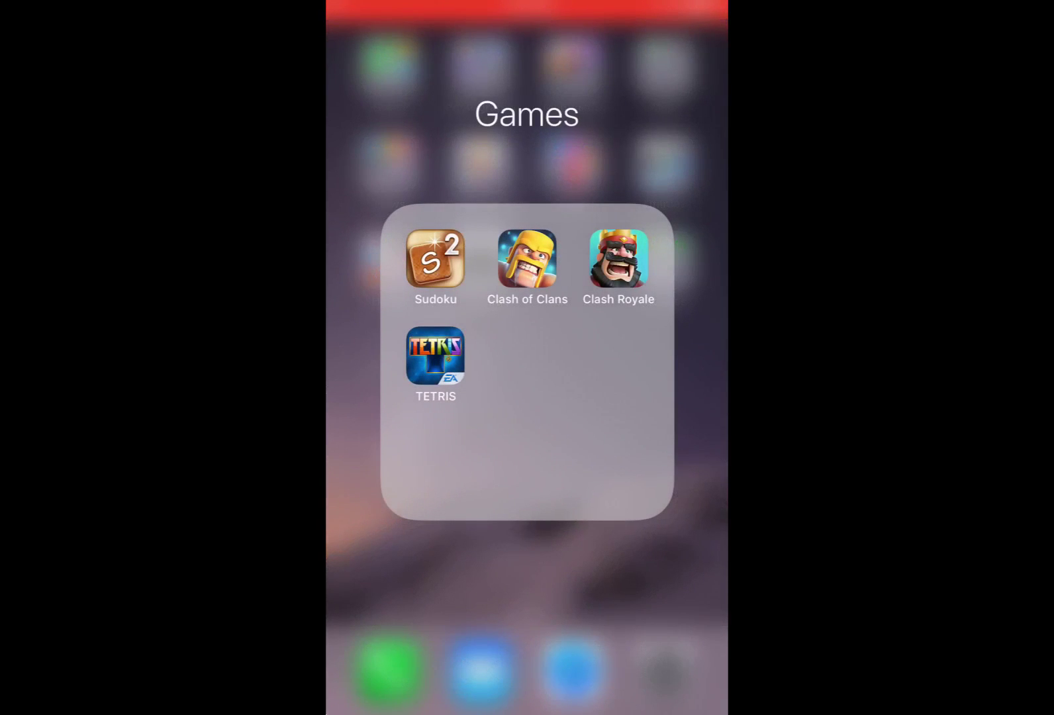
pyautogui.click(435, 356)
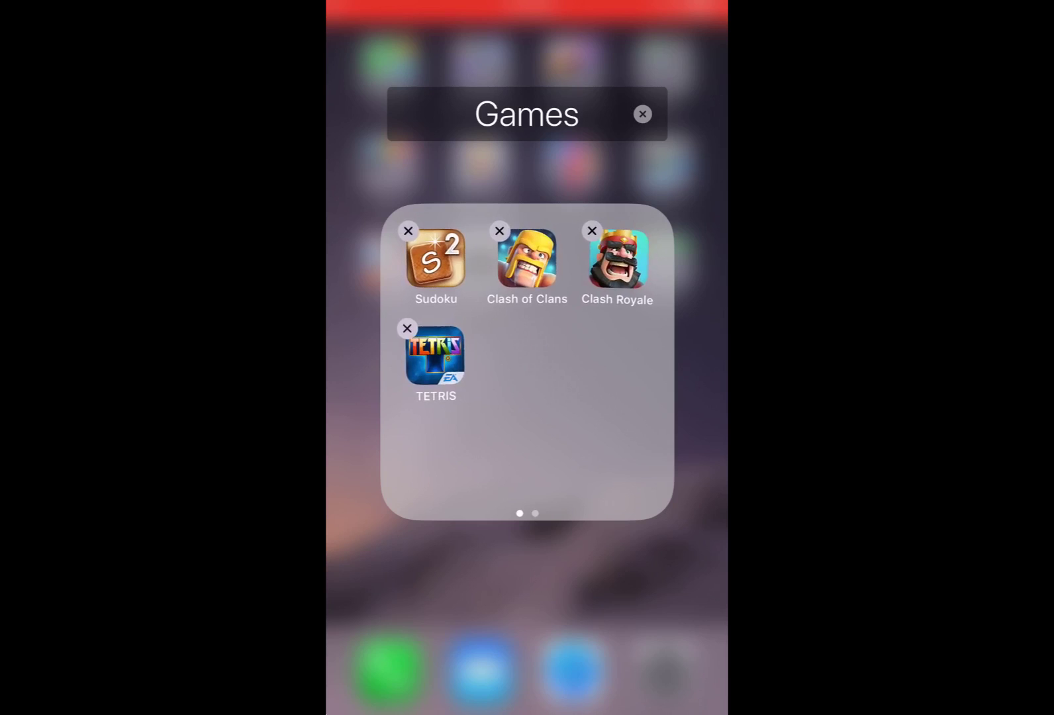
pyautogui.click(527, 593)
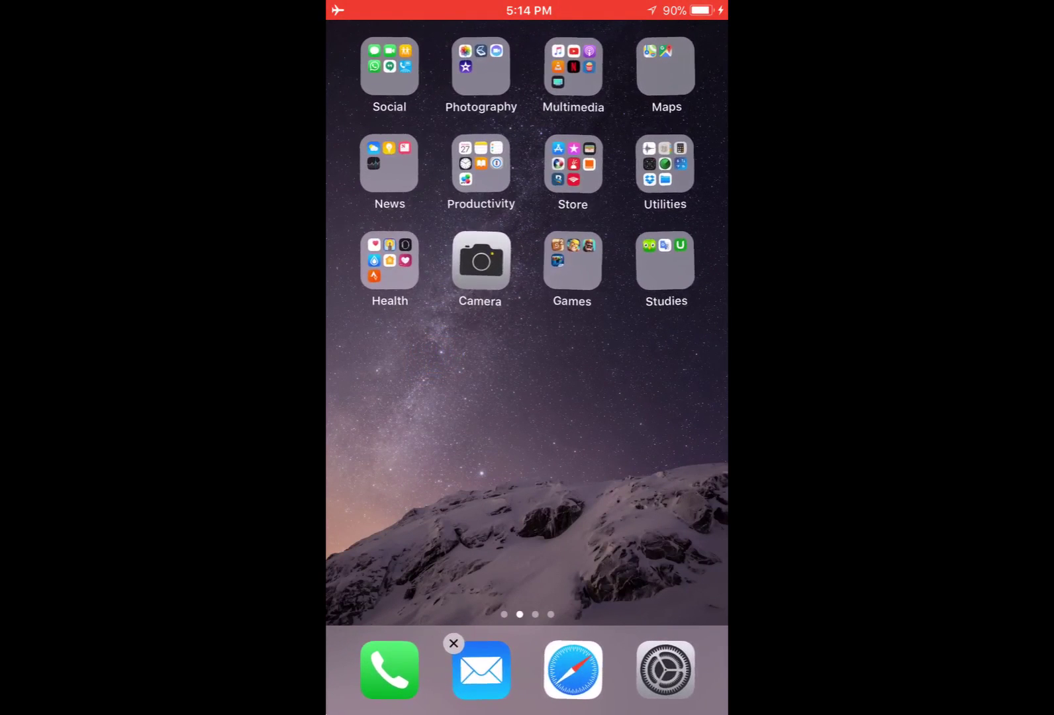
# Inspect storage details for iMovie, WhatsApp, Google Maps and Dropbox, returning to the list each time.
pyautogui.click(666, 164)
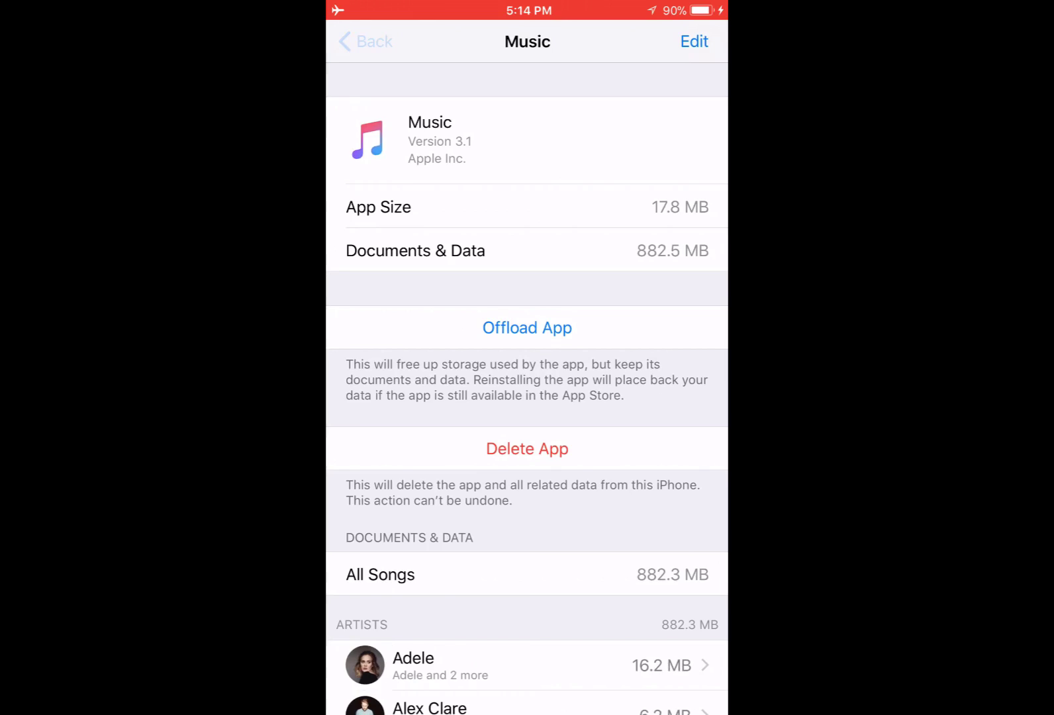
pyautogui.click(485, 306)
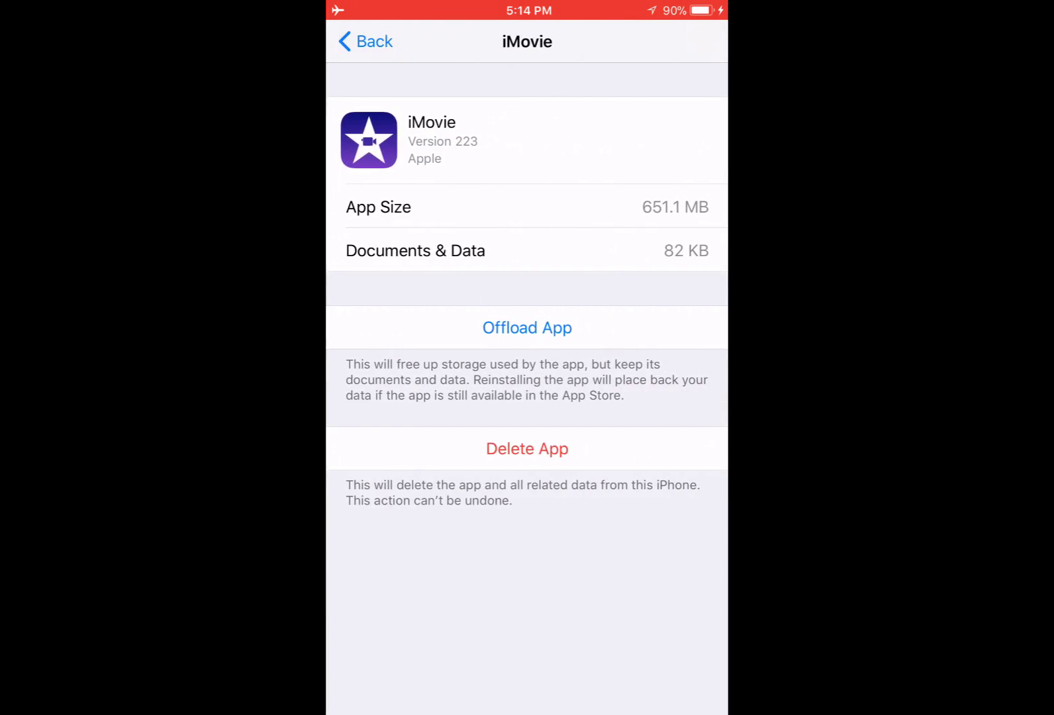
pyautogui.click(367, 41)
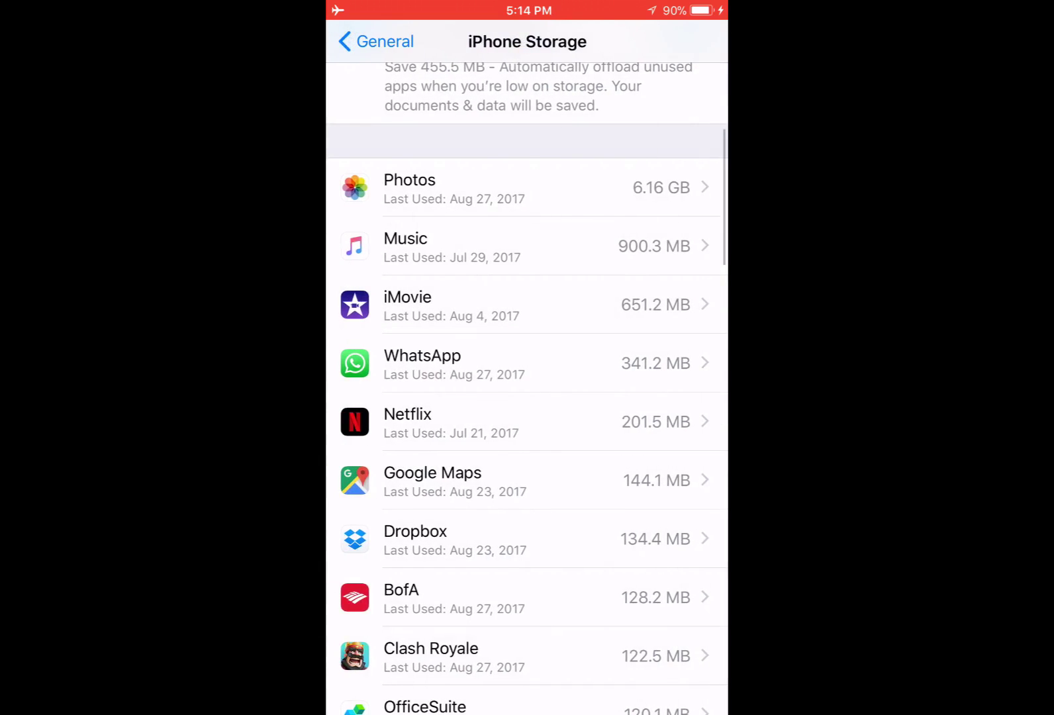
pyautogui.click(511, 365)
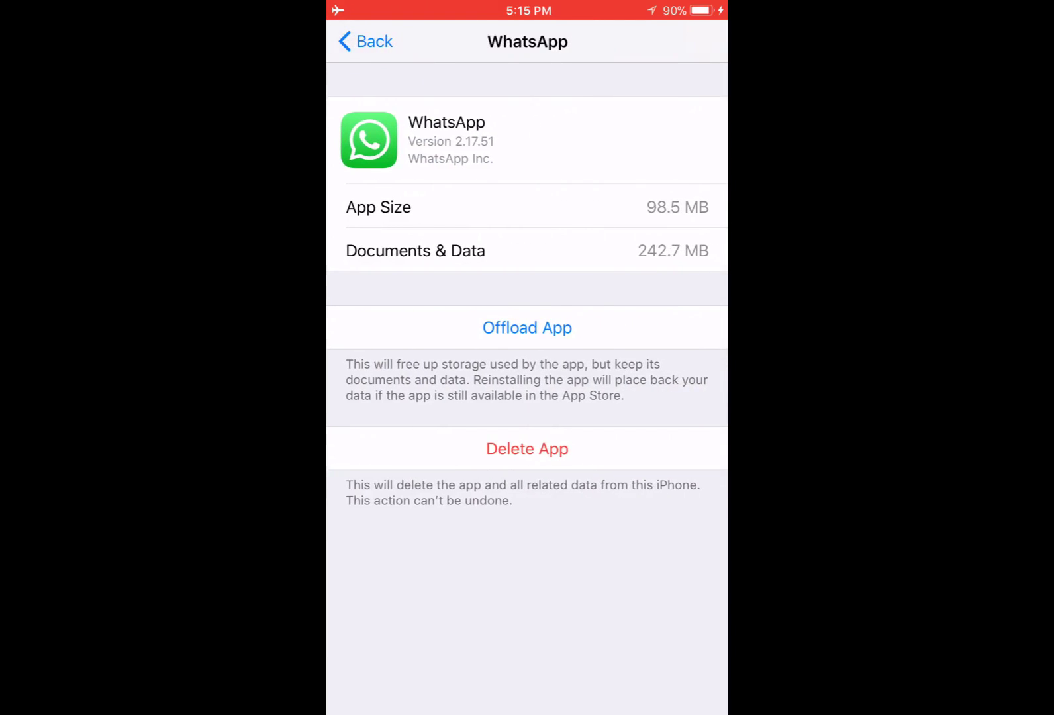
pyautogui.click(366, 41)
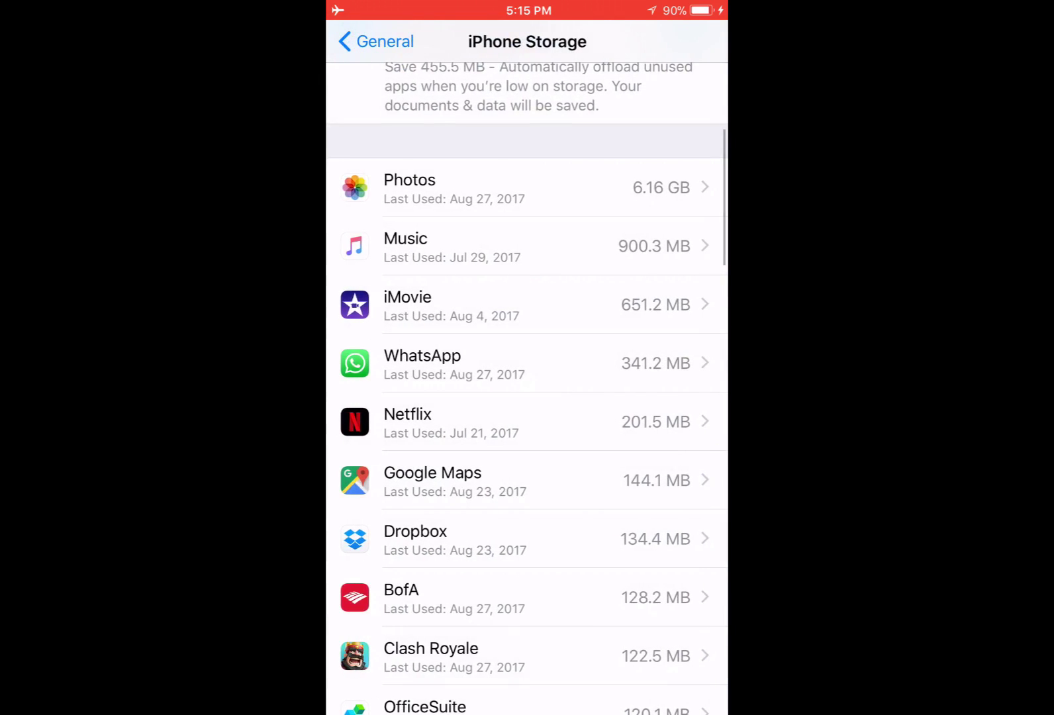
pyautogui.scroll(-4, 527, 412)
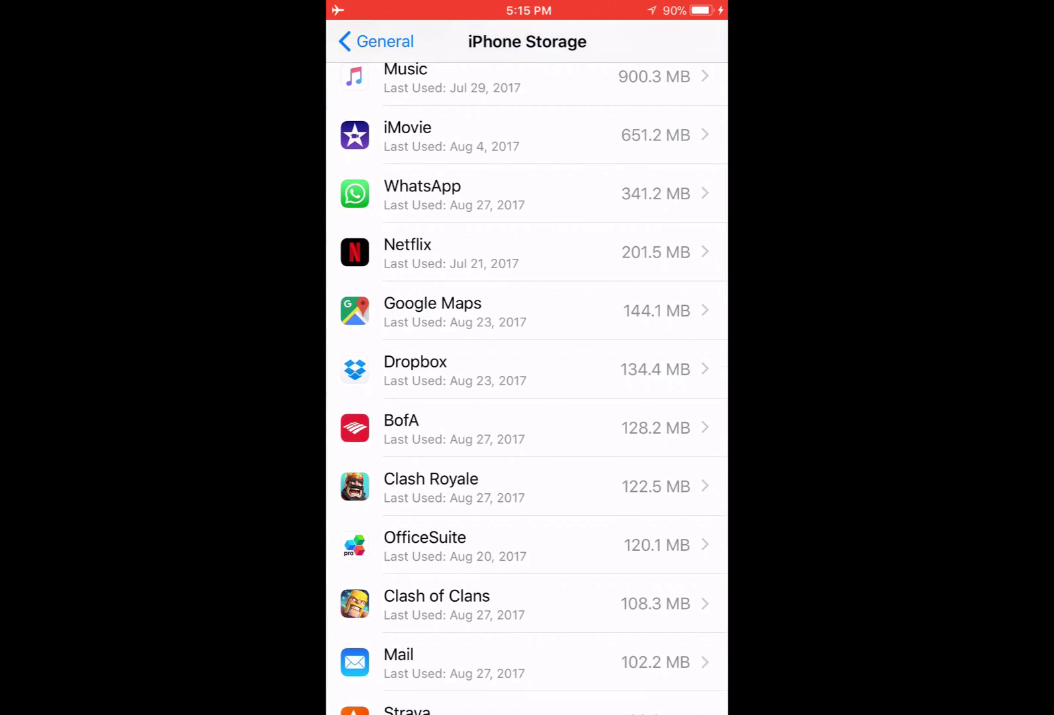
pyautogui.scroll(-1, 528, 371)
pyautogui.click(527, 248)
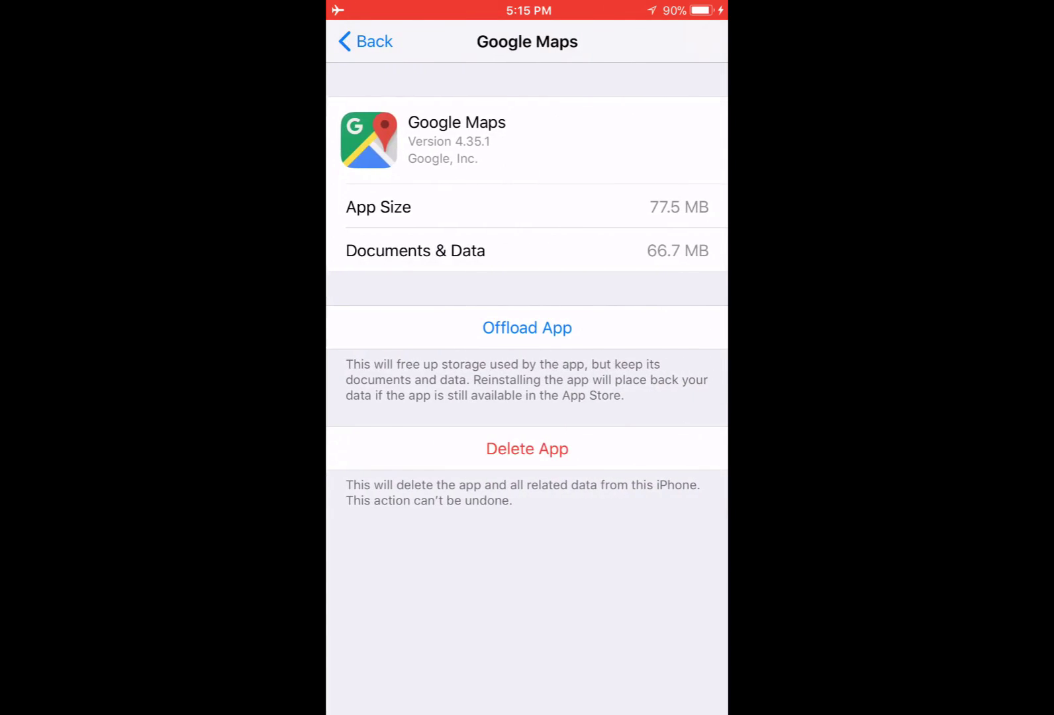
pyautogui.click(366, 41)
pyautogui.click(527, 307)
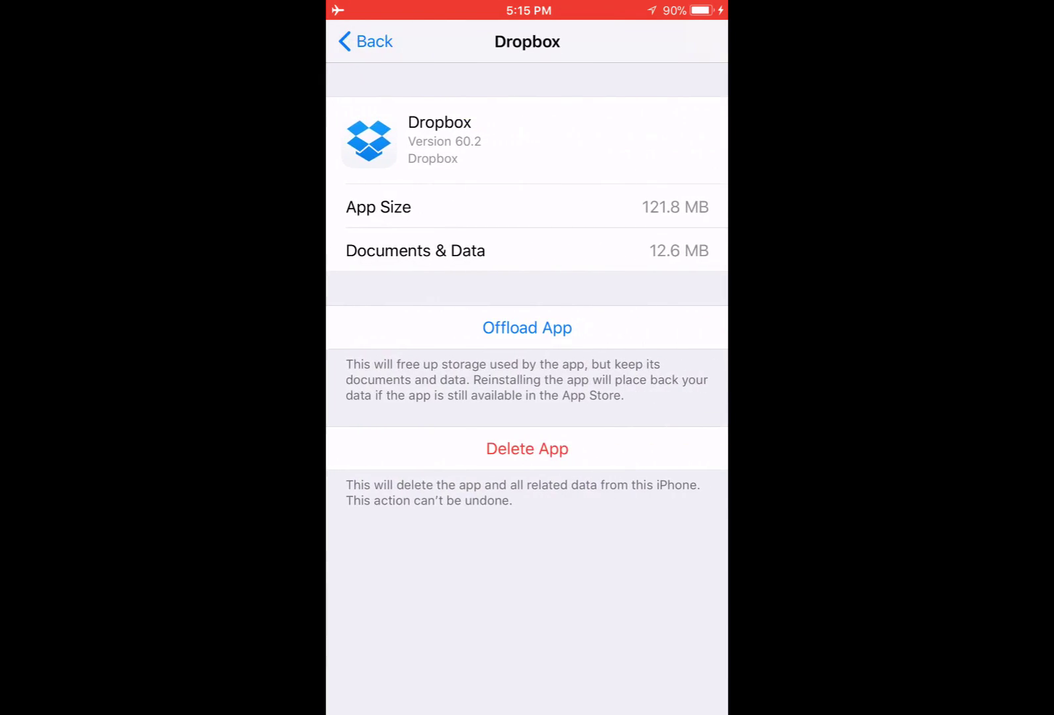
pyautogui.click(366, 42)
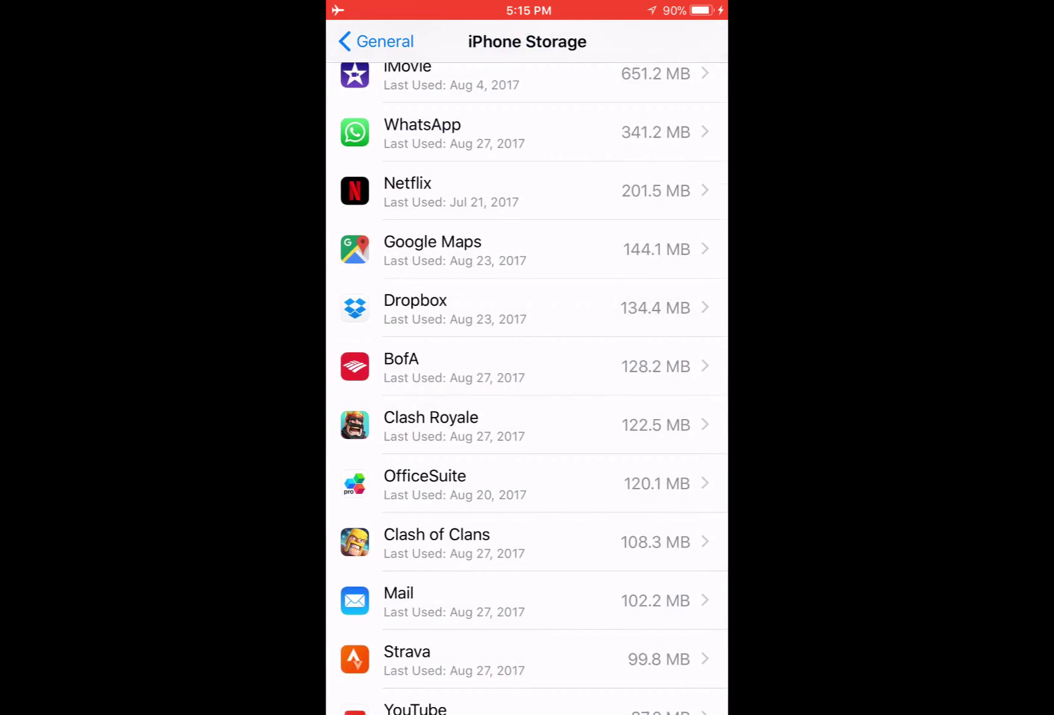
pyautogui.scroll(-1, 527, 371)
pyautogui.scroll(-2, 527, 371)
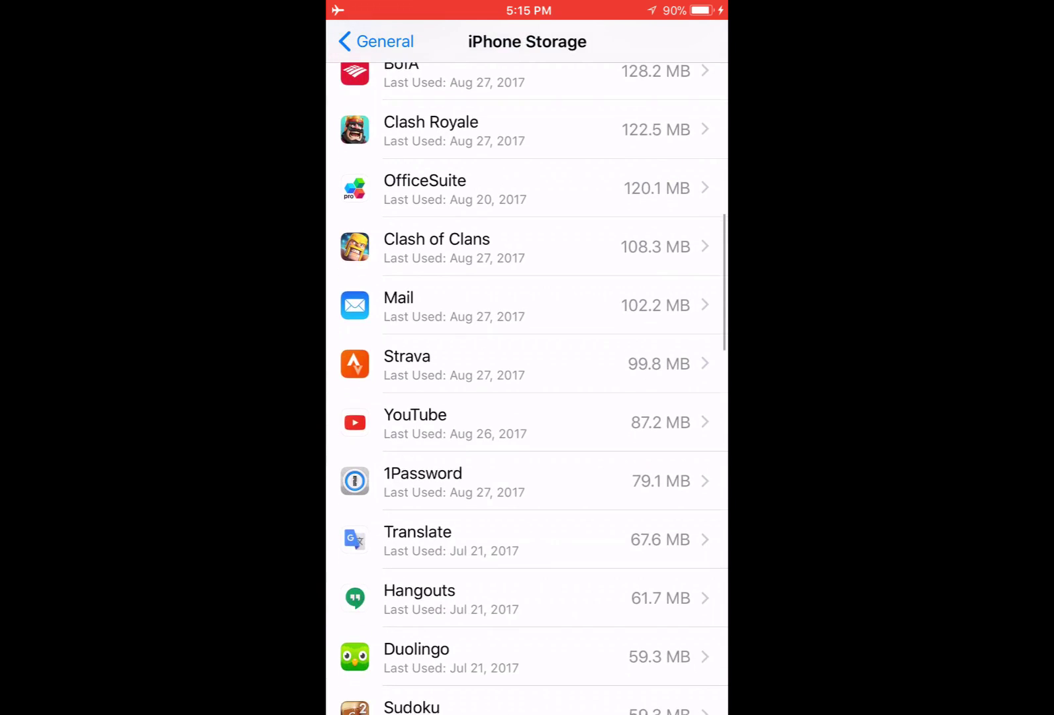
# Inspect storage details for Clash Royale, OfficeSuite and Mail.
pyautogui.click(527, 128)
pyautogui.click(366, 41)
pyautogui.click(528, 188)
pyautogui.click(366, 42)
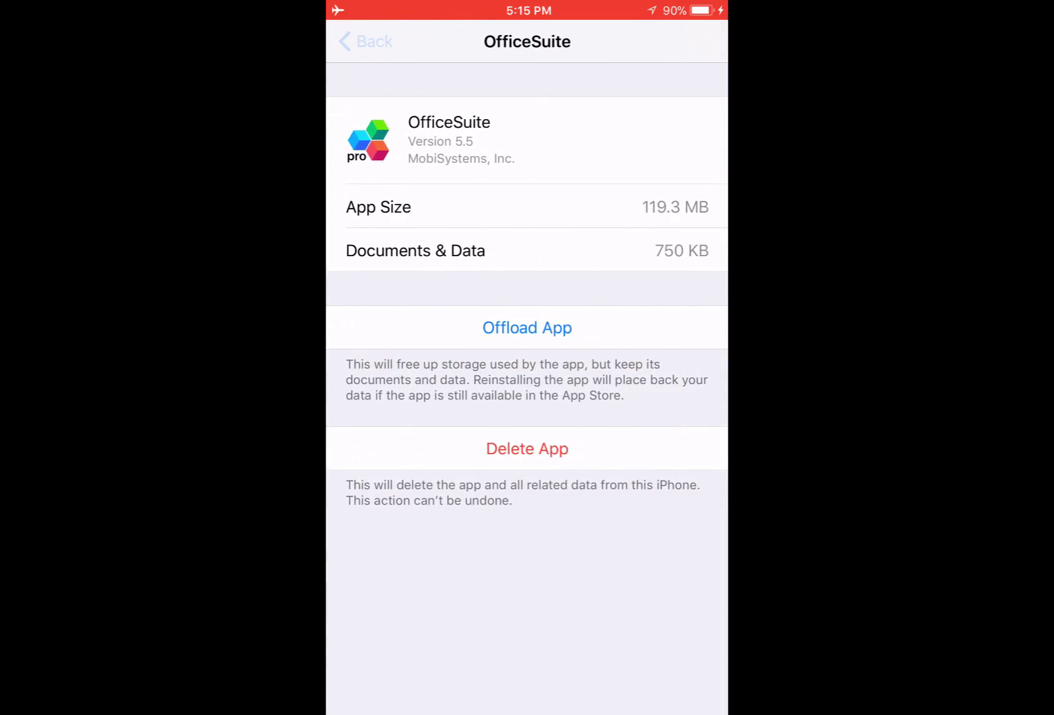
pyautogui.click(527, 278)
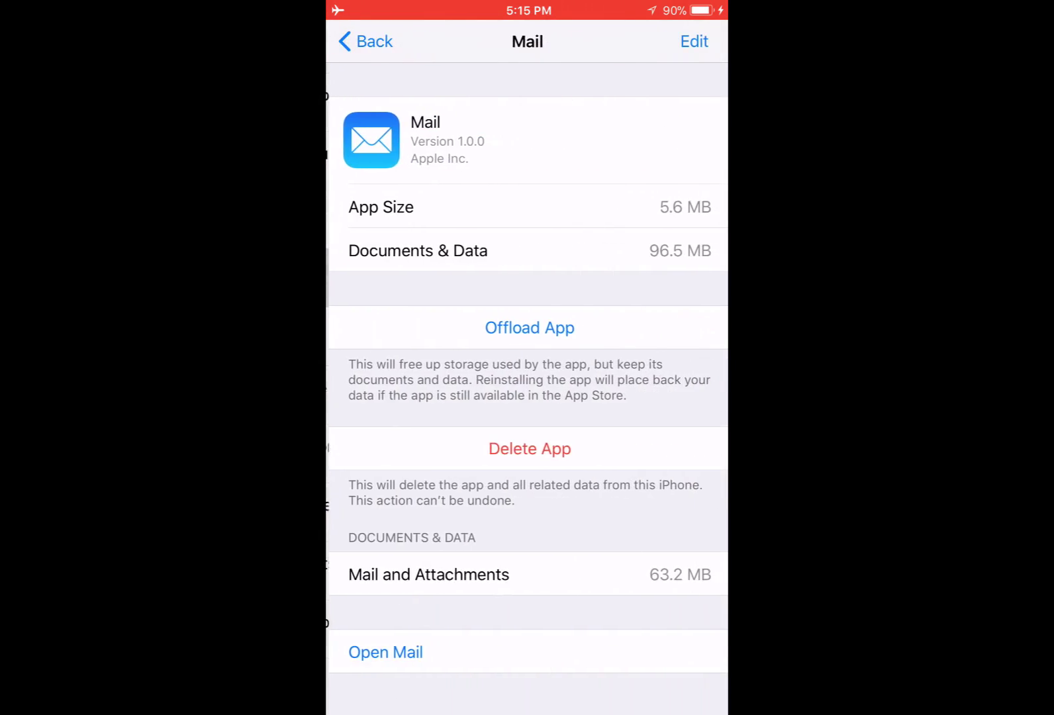
pyautogui.click(367, 41)
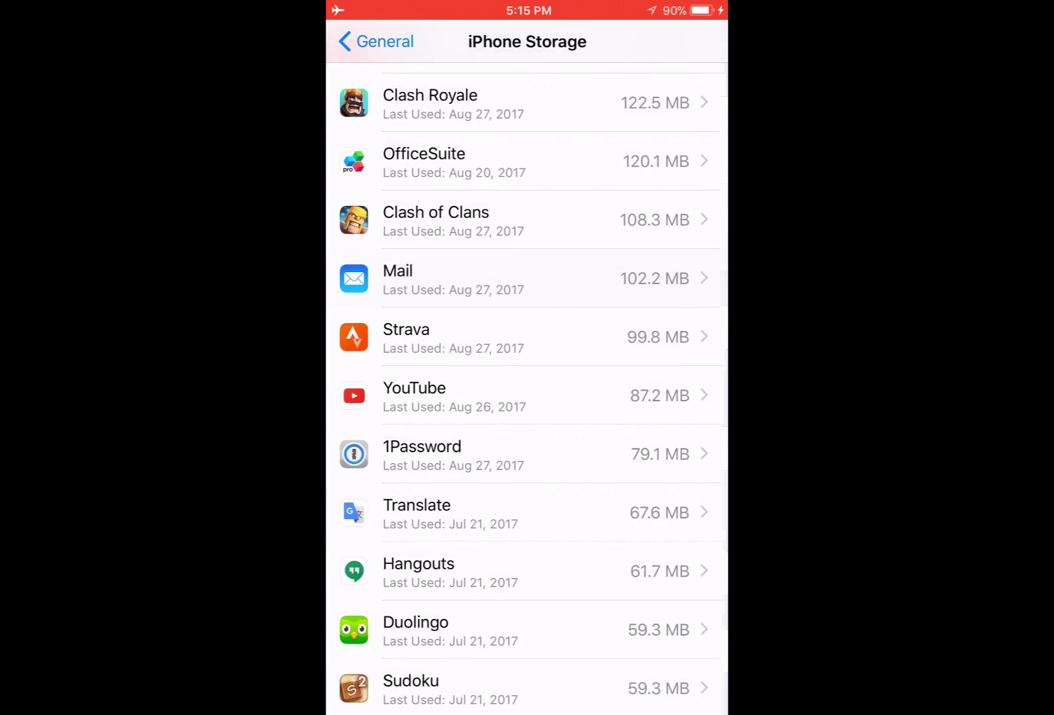
pyautogui.scroll(-2, 528, 371)
# Inspect storage details for Strava, Tiny Scanner, VLC and iBooks, then leave the list.
pyautogui.click(527, 243)
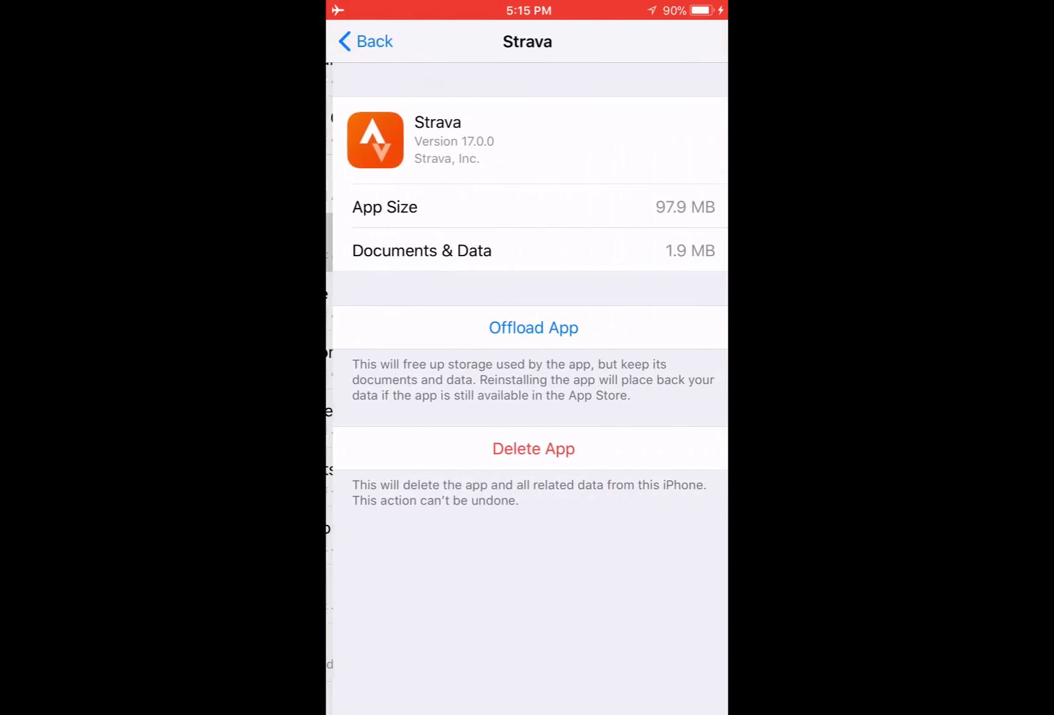
pyautogui.click(366, 41)
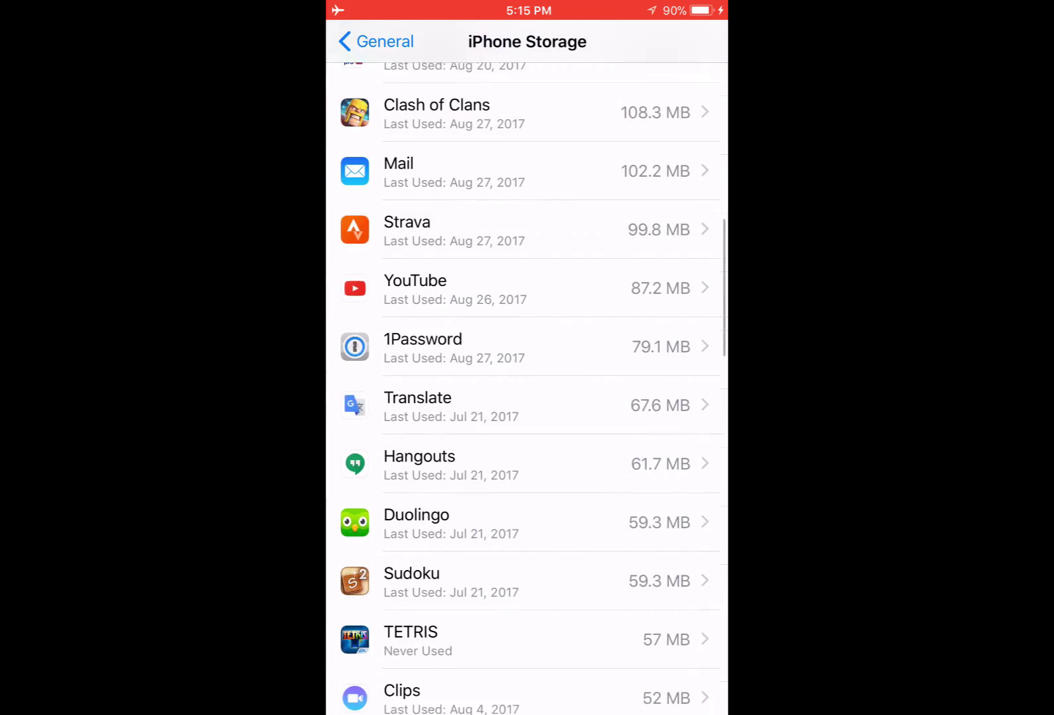
pyautogui.scroll(-3, 527, 371)
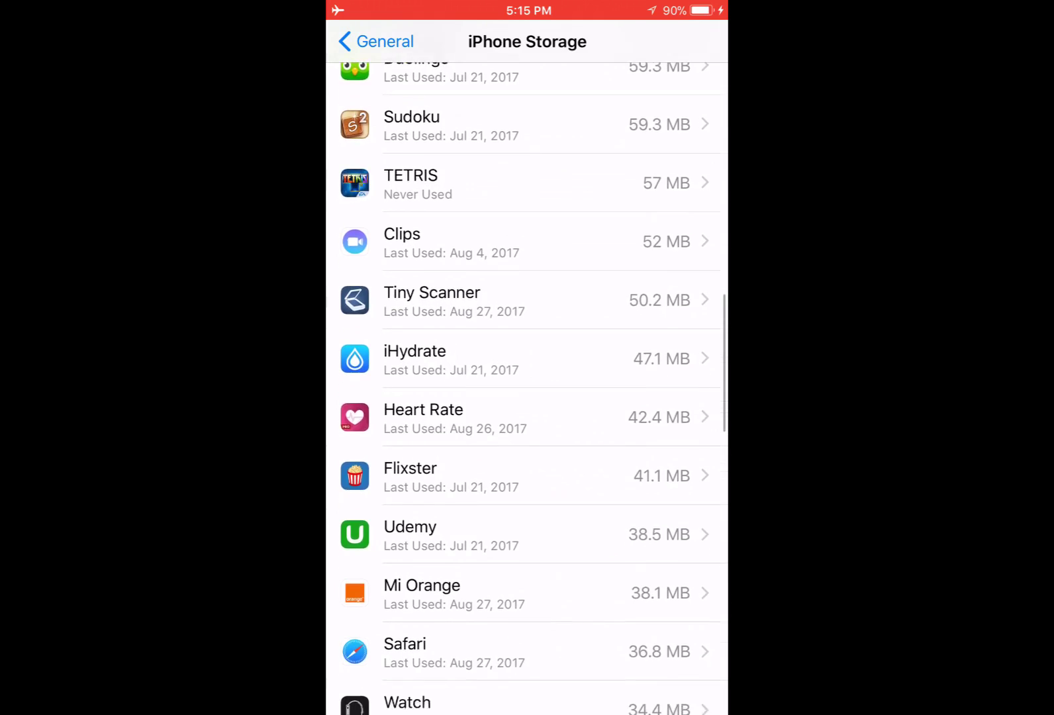
pyautogui.click(528, 170)
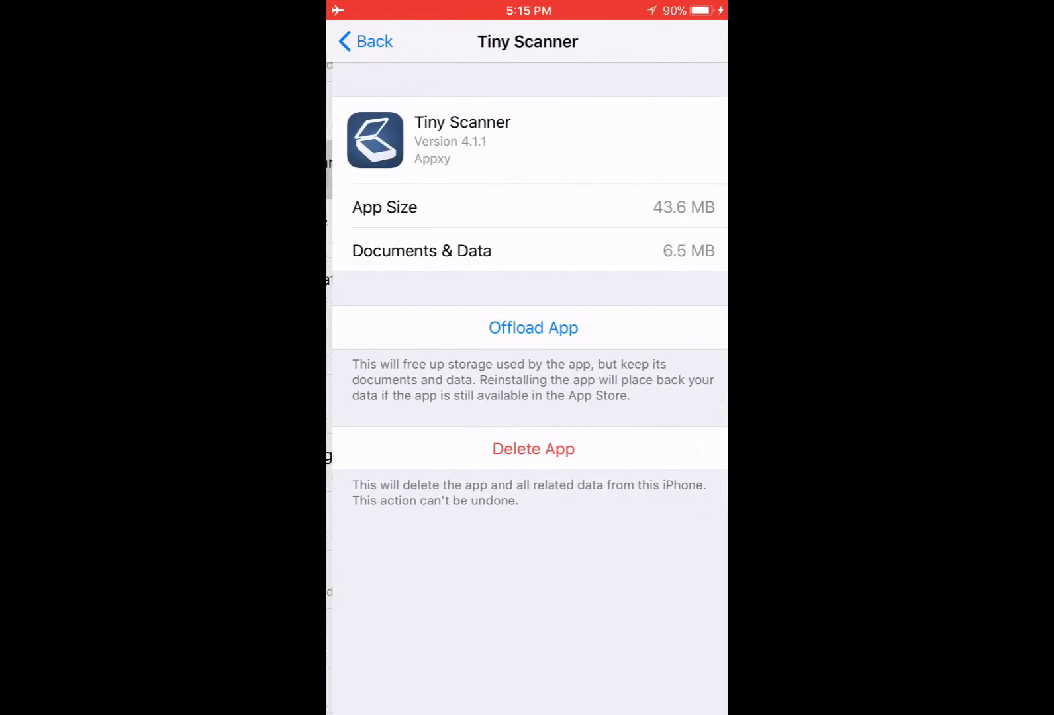
pyautogui.click(367, 41)
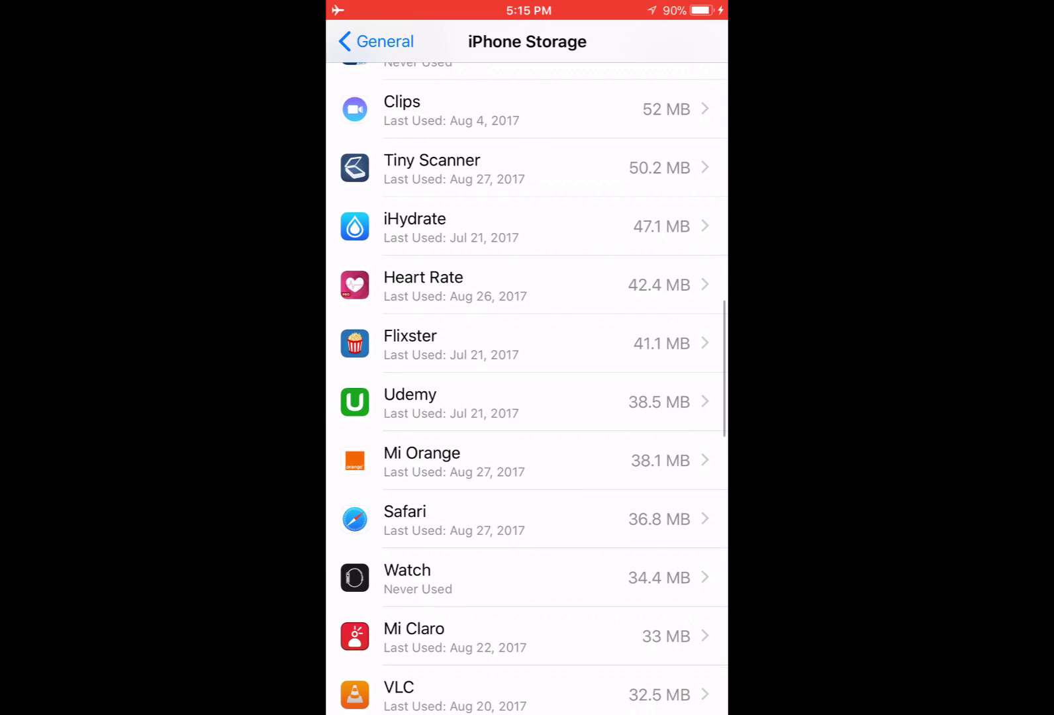
pyautogui.scroll(-5, 528, 371)
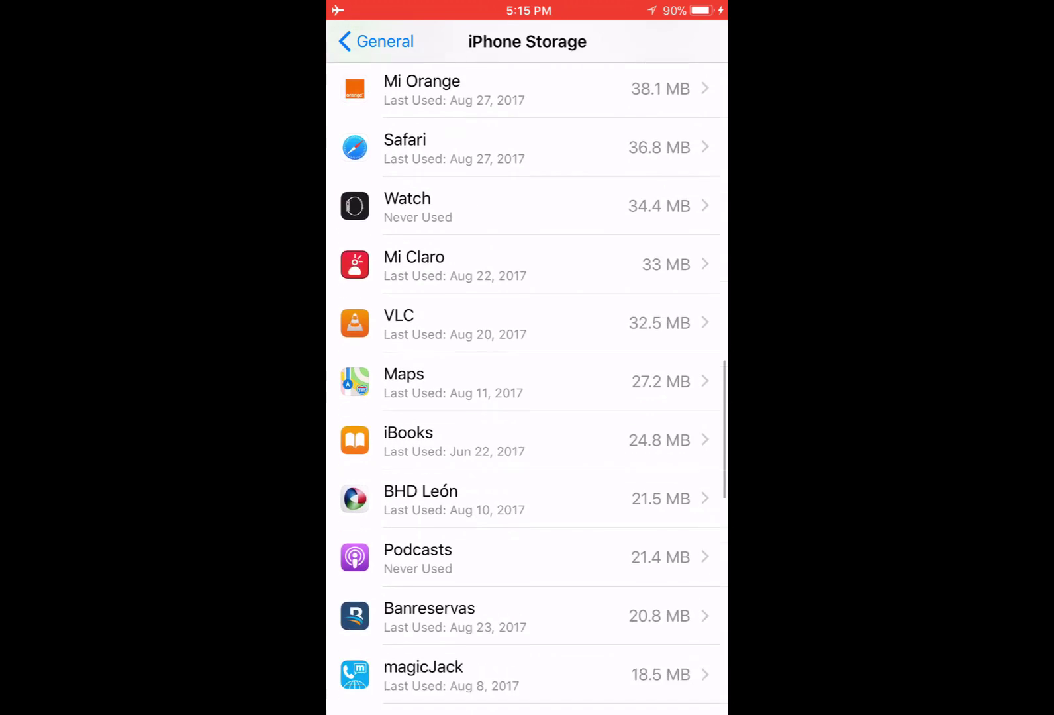
pyautogui.click(528, 271)
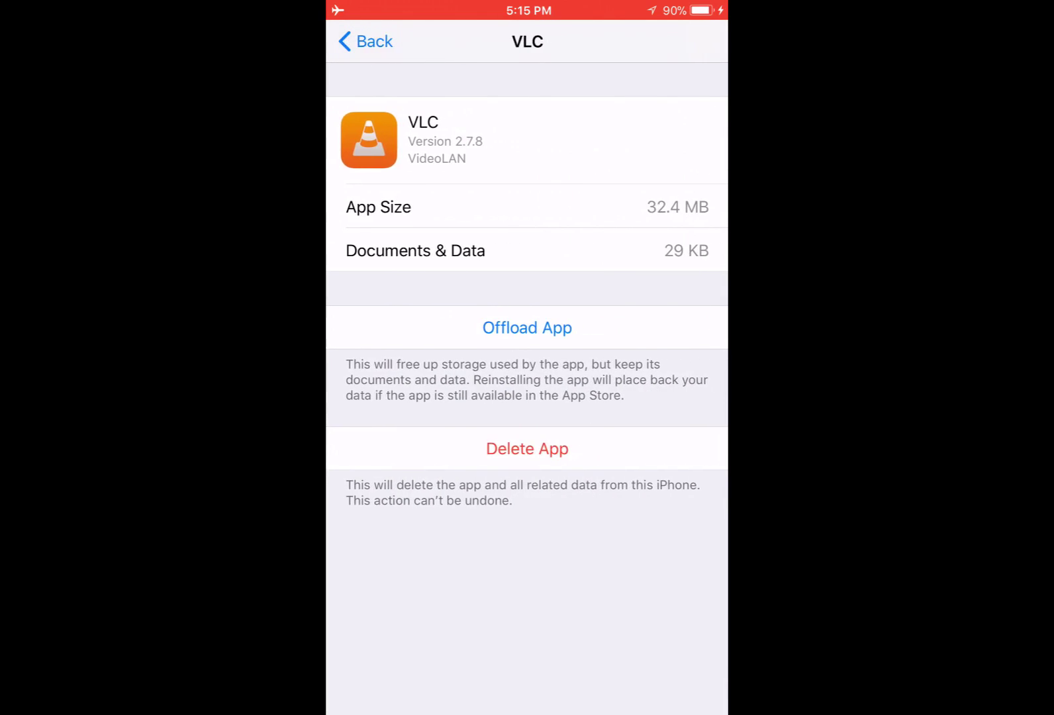
pyautogui.click(366, 41)
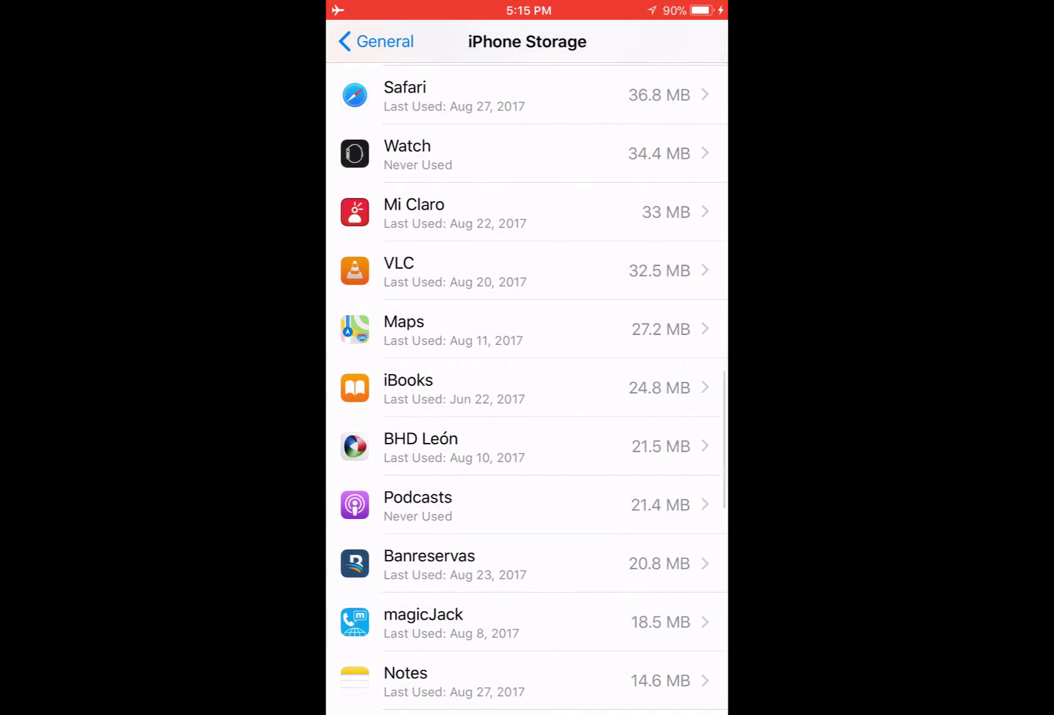
pyautogui.scroll(-3, 527, 371)
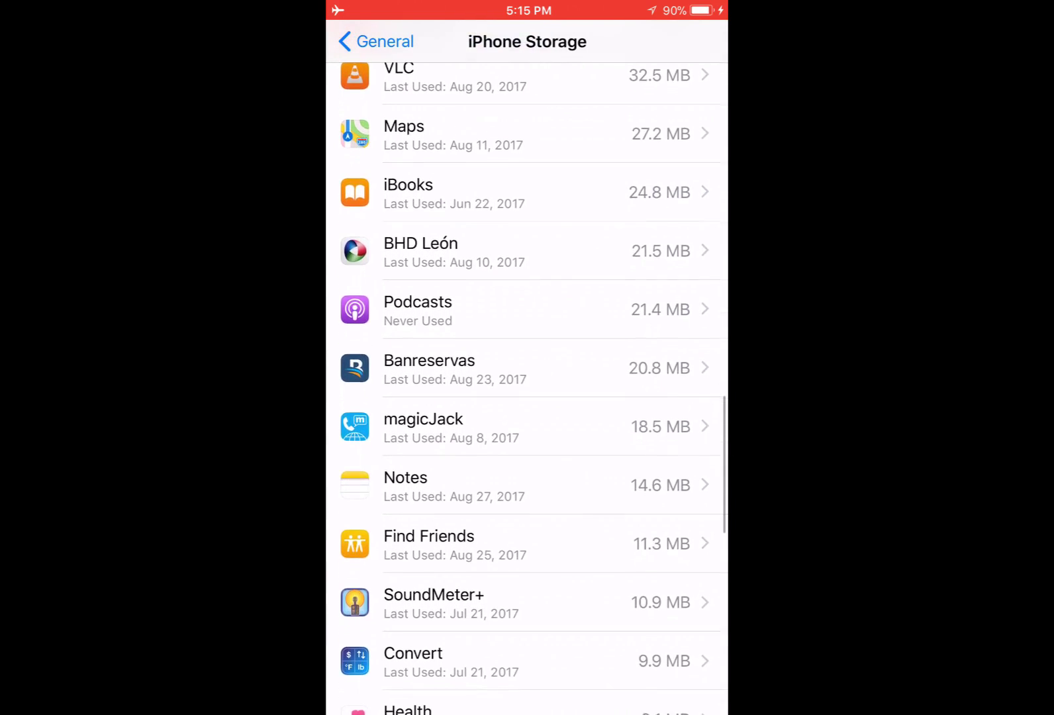
pyautogui.click(527, 190)
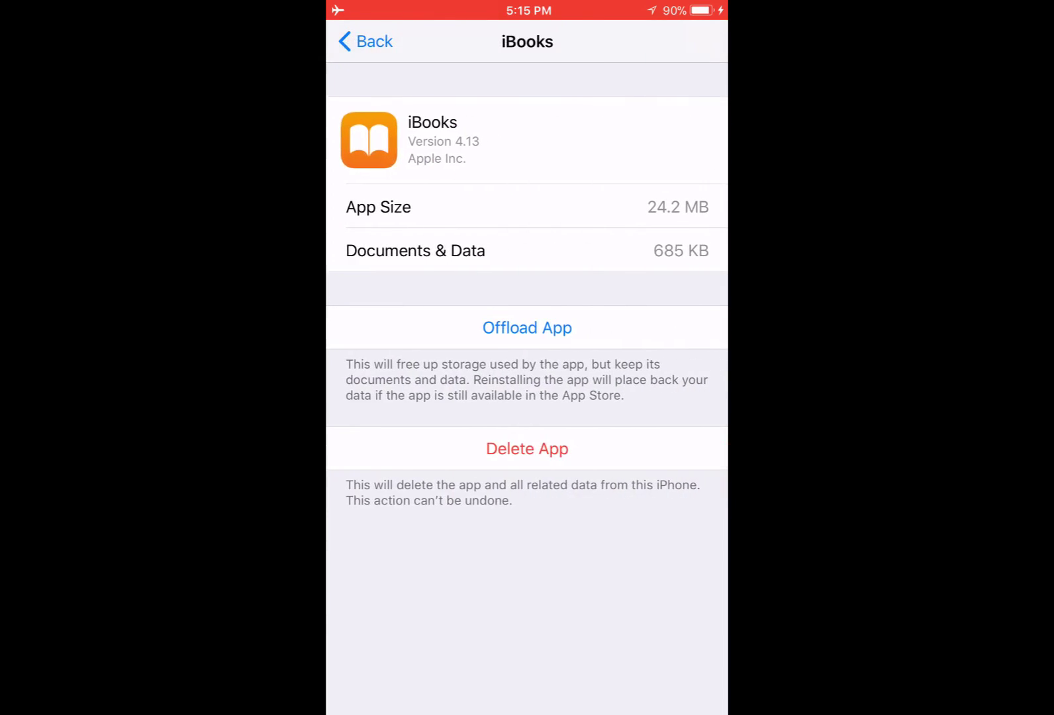
pyautogui.click(366, 41)
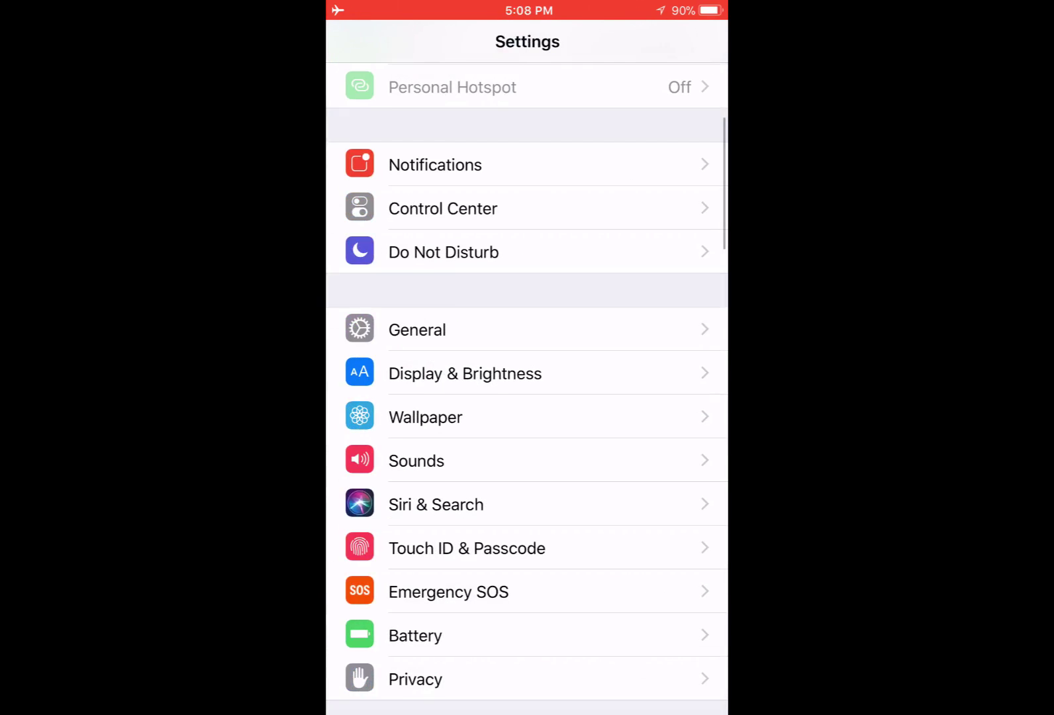
# Go to General and open the iPhone Storage overview.
pyautogui.click(527, 330)
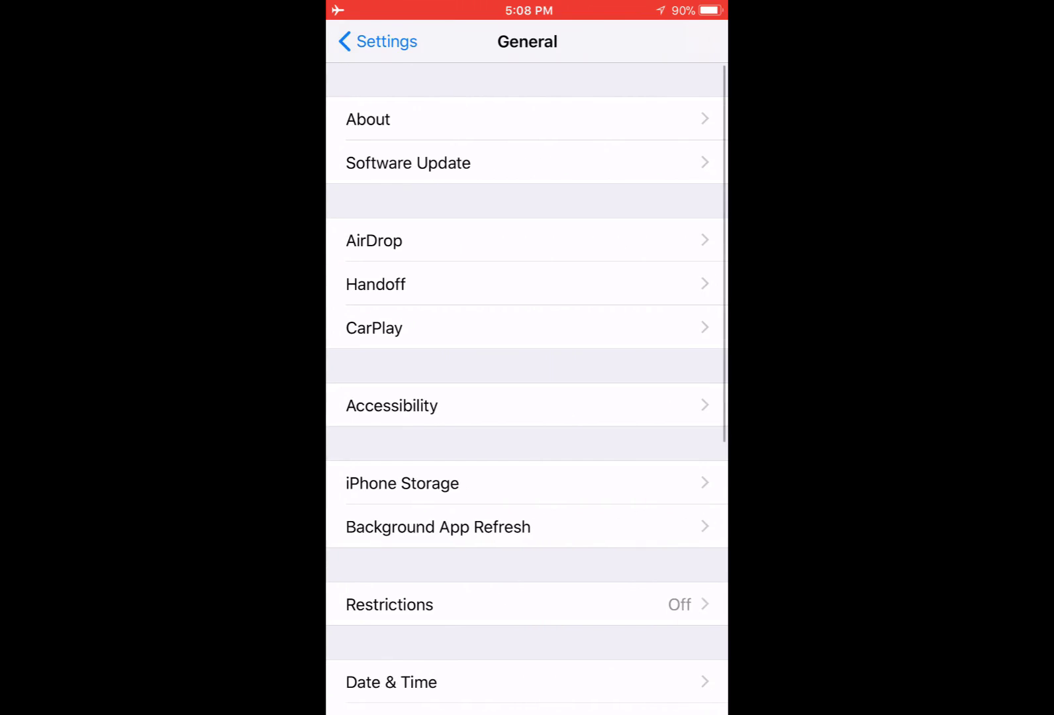
pyautogui.click(527, 482)
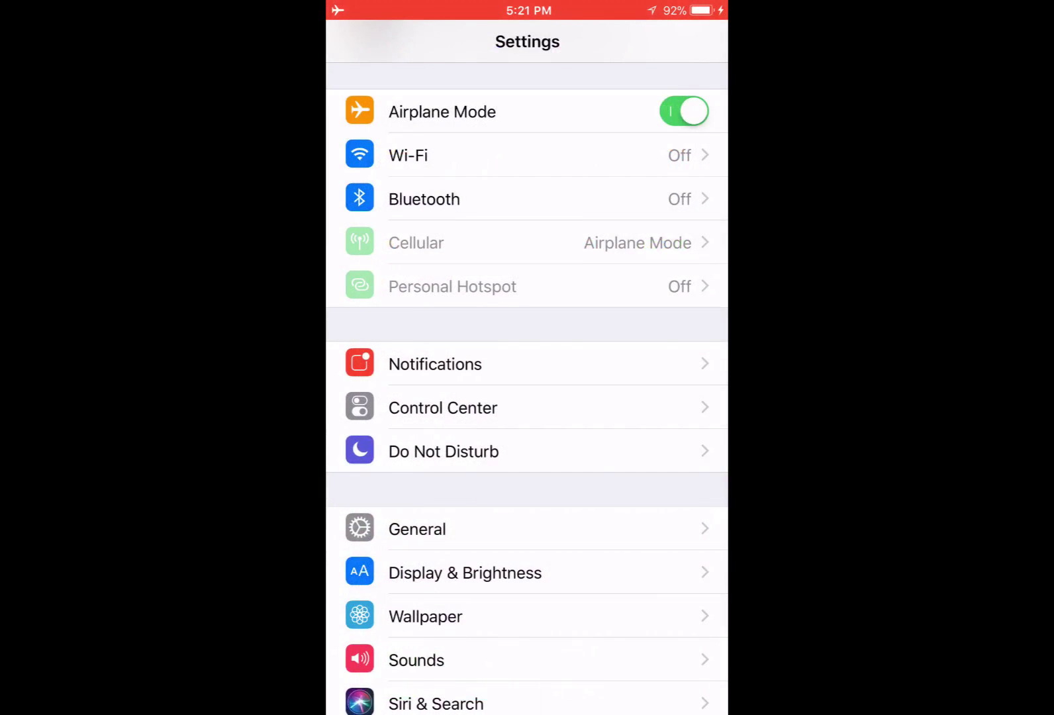
pyautogui.scroll(-2, 528, 370)
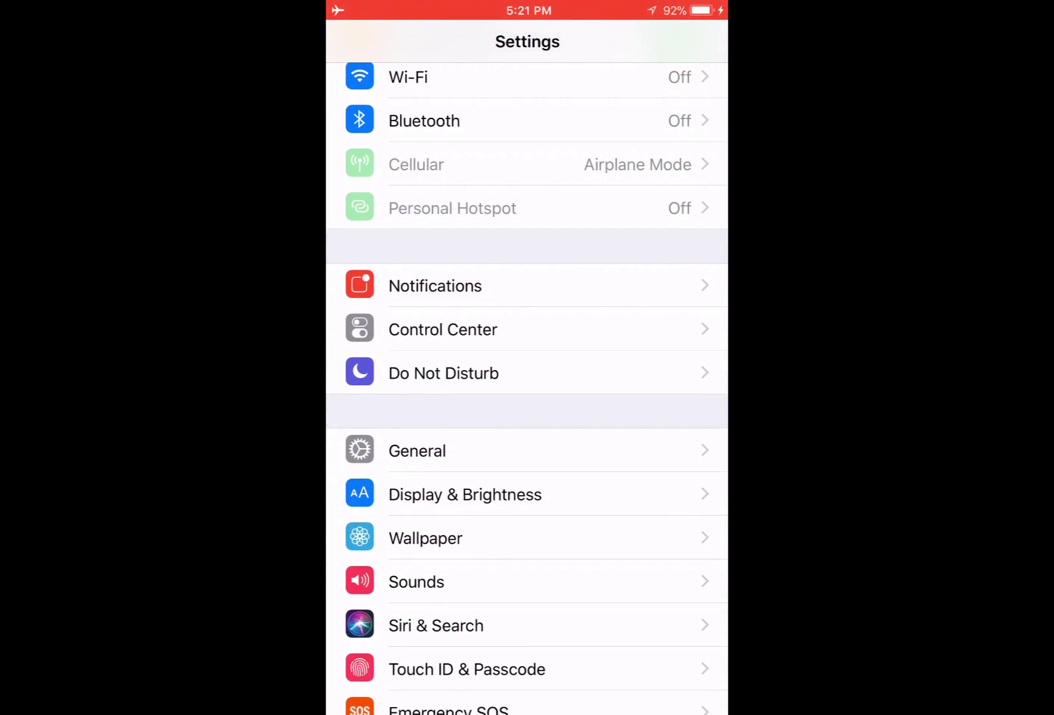
# After a brief visit to General, open Apple ID > iCloud > Photos options.
pyautogui.click(528, 451)
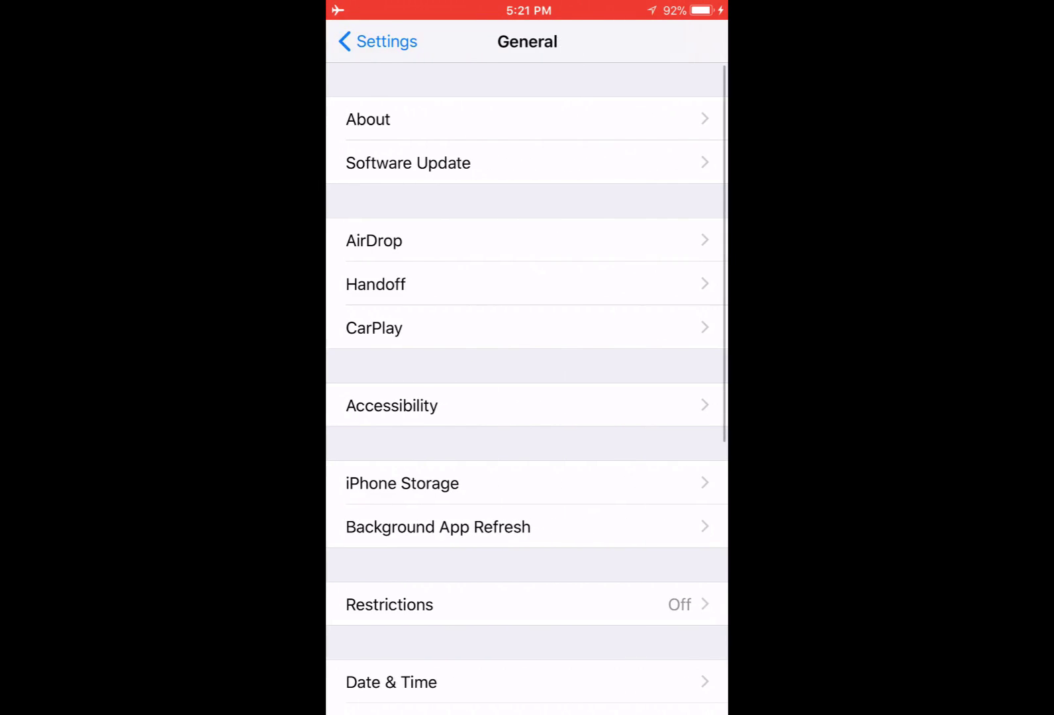
pyautogui.click(378, 42)
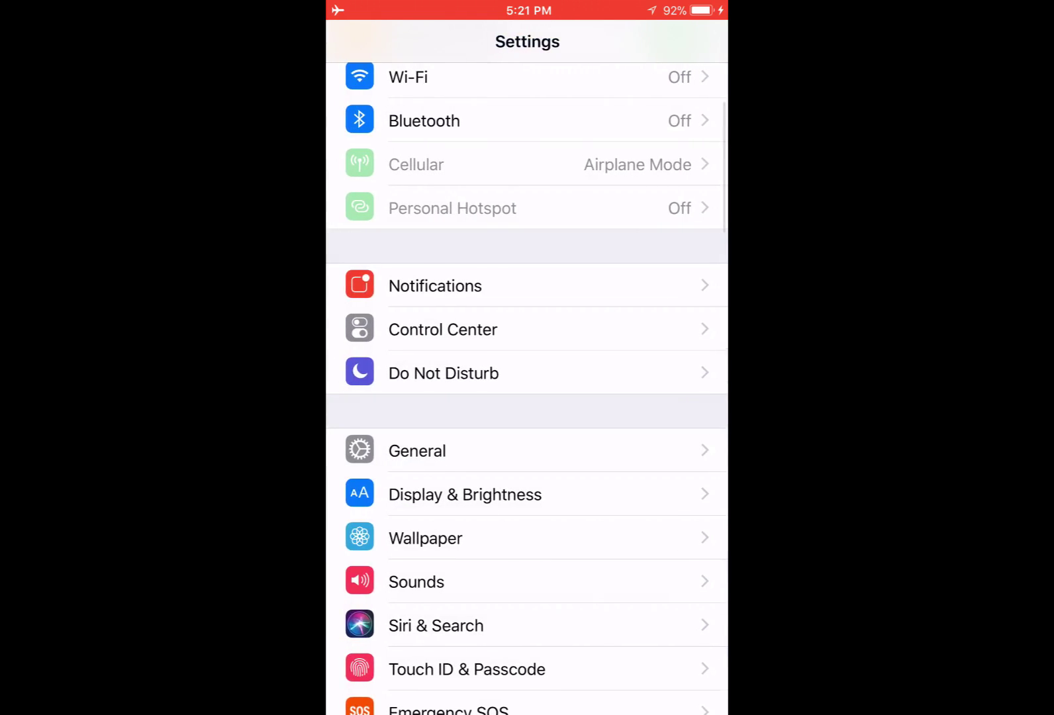
pyautogui.scroll(3, 527, 371)
pyautogui.scroll(3, 528, 370)
pyautogui.click(527, 231)
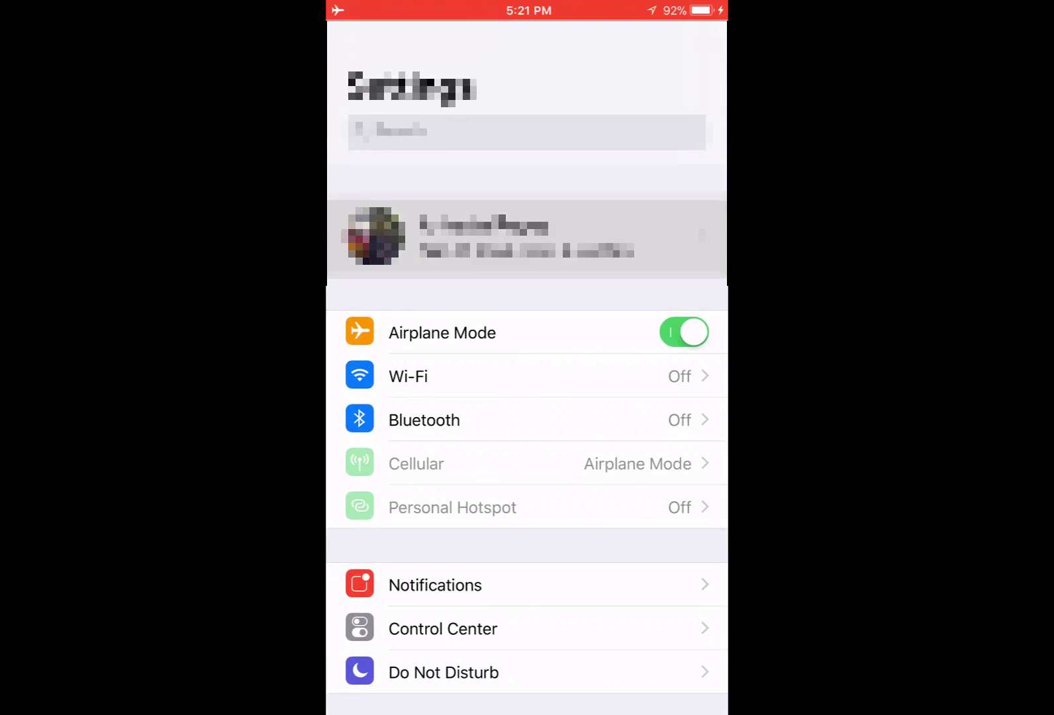
pyautogui.click(527, 426)
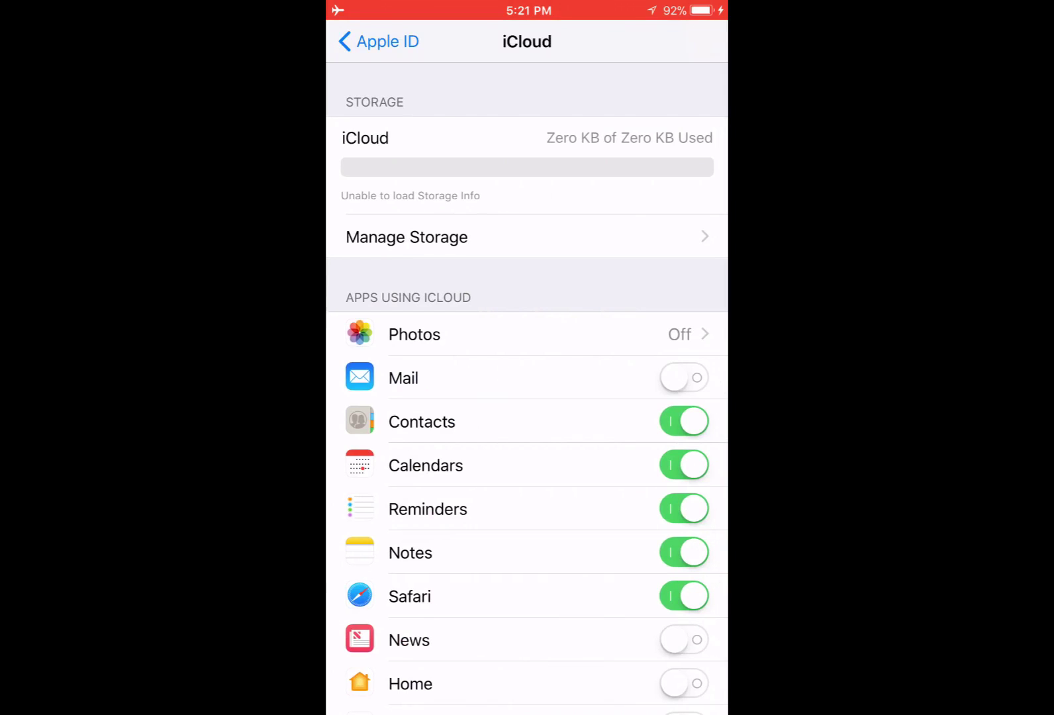
pyautogui.click(527, 334)
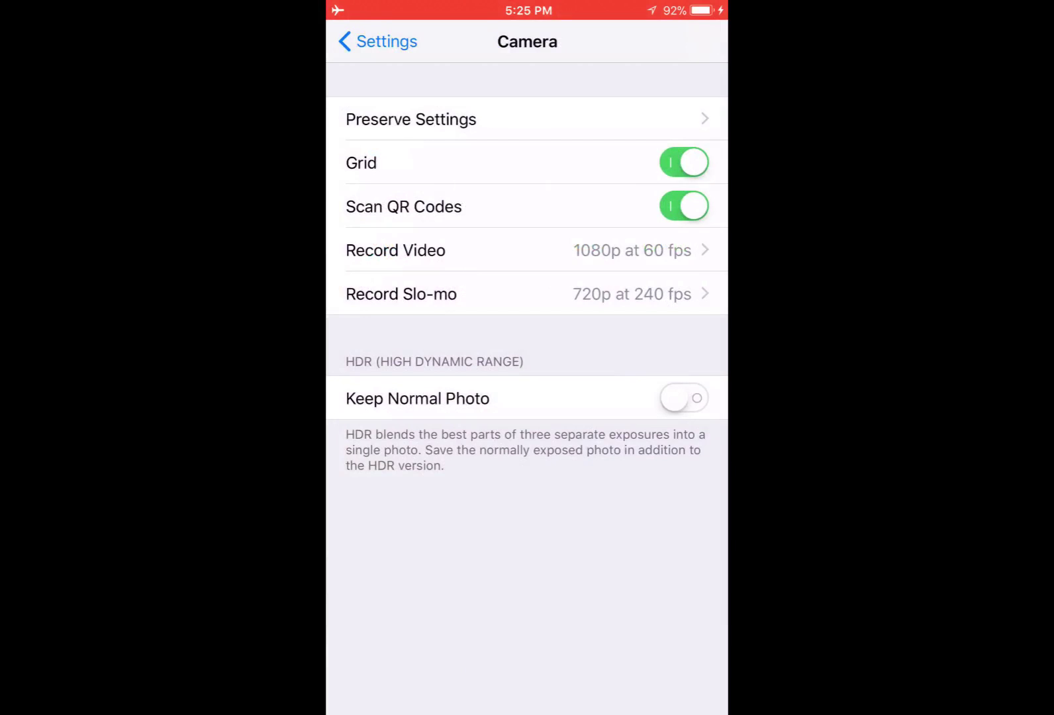
# Review Record Video choices, switch Keep Normal Photo on and back off, and open Record Slo-mo.
pyautogui.click(527, 250)
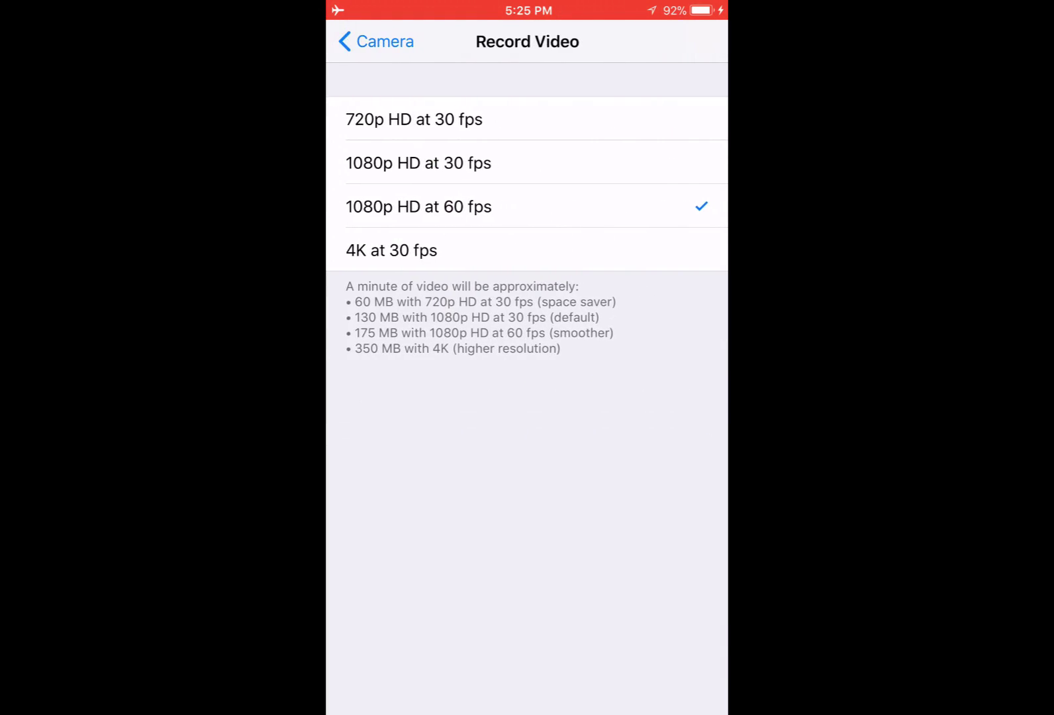
pyautogui.click(376, 41)
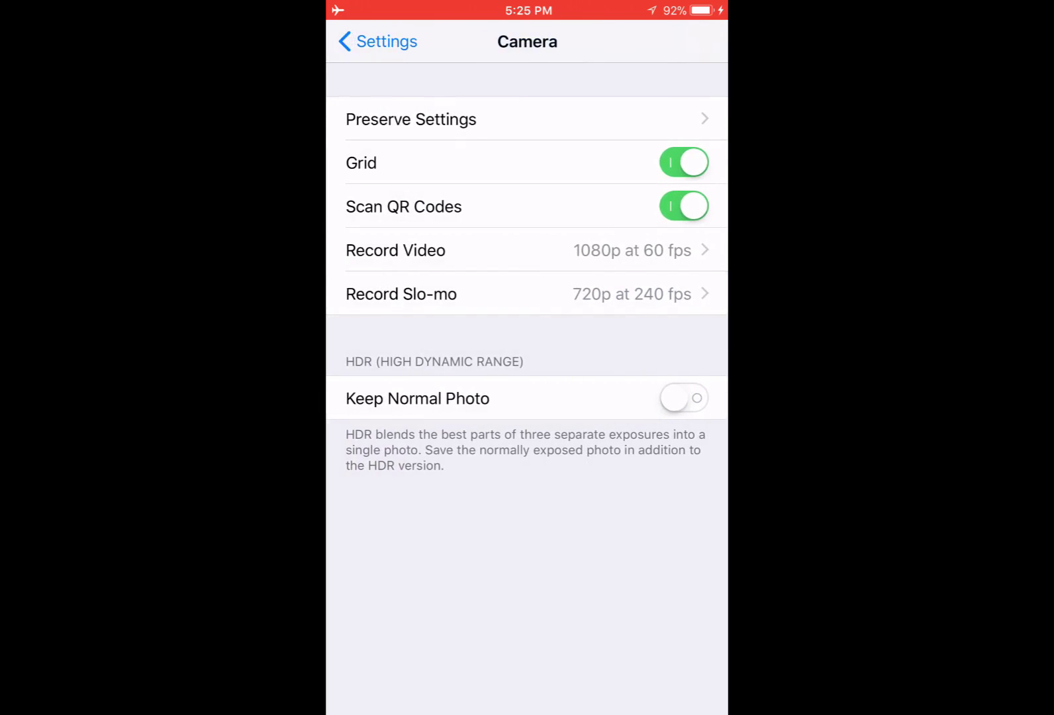
pyautogui.click(683, 398)
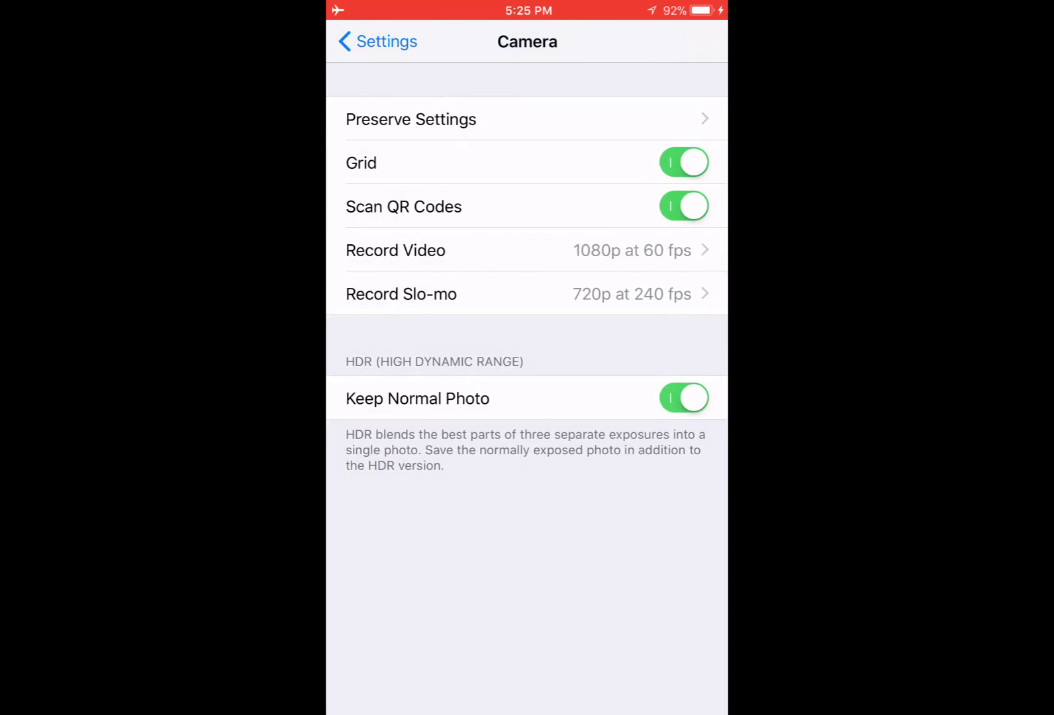
pyautogui.click(683, 398)
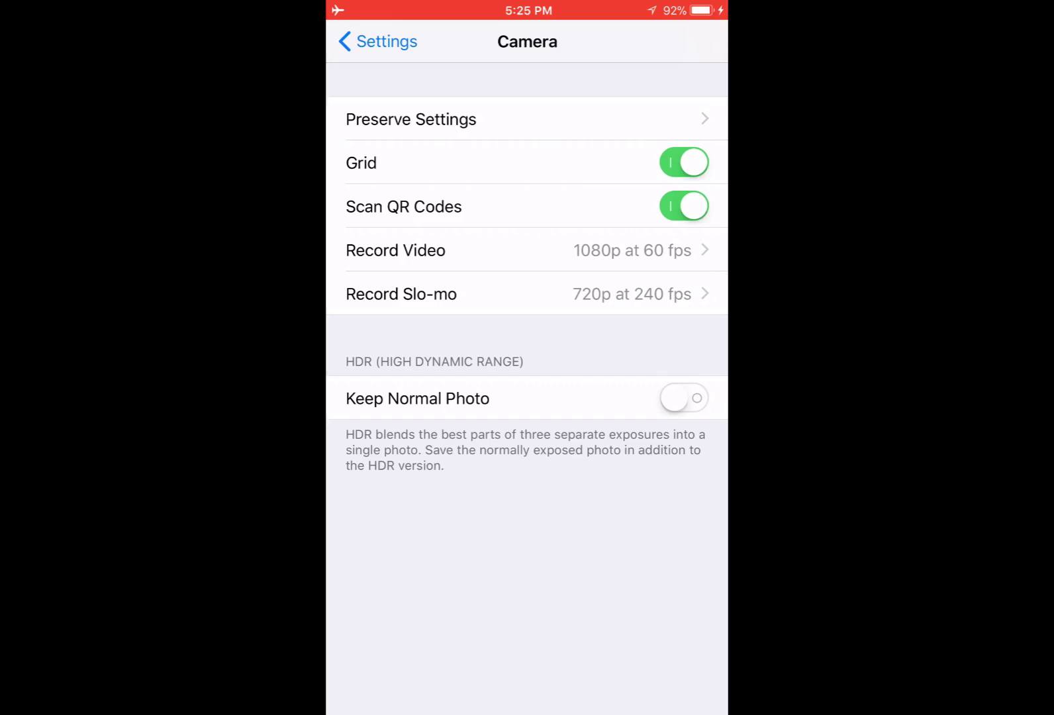
pyautogui.click(527, 293)
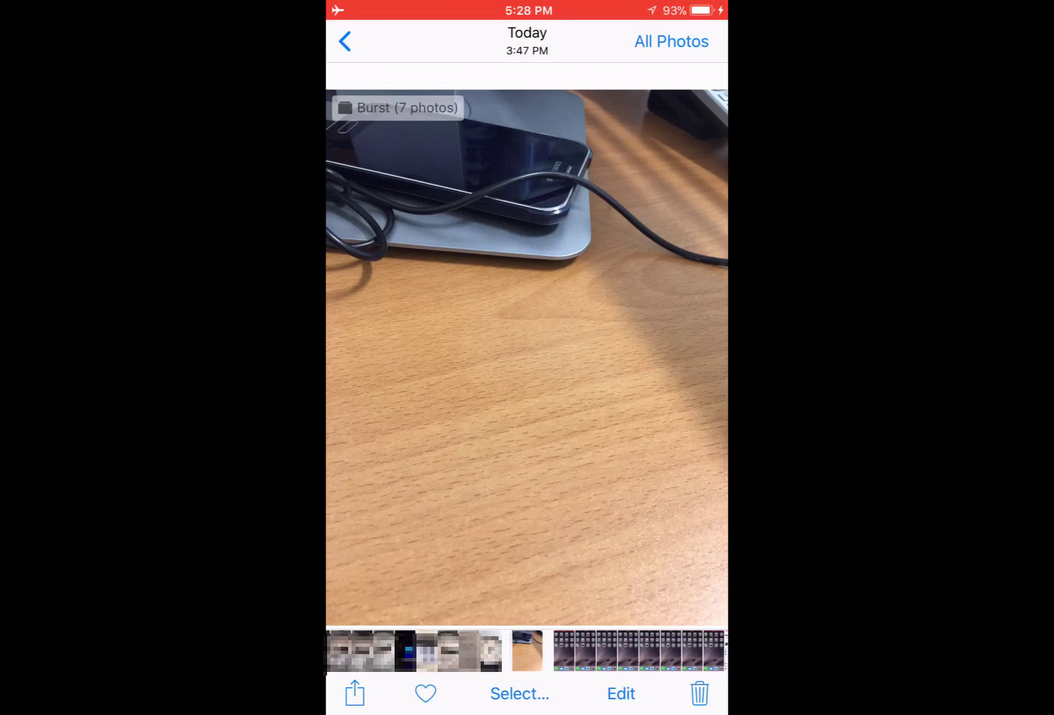
pyautogui.click(518, 695)
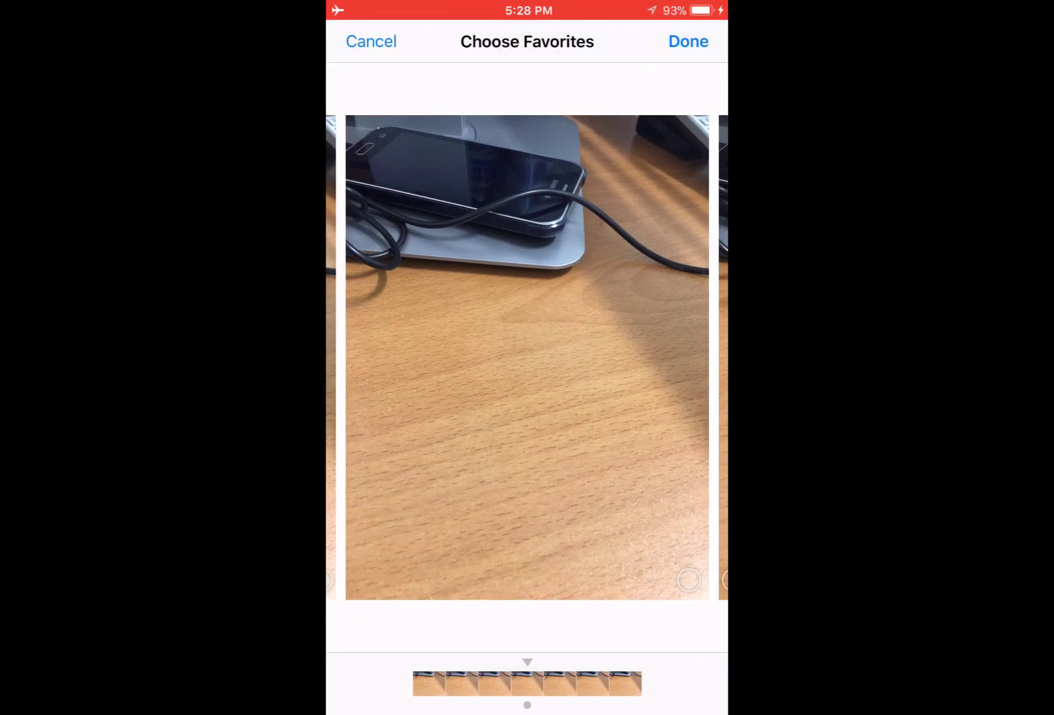
pyautogui.click(527, 355)
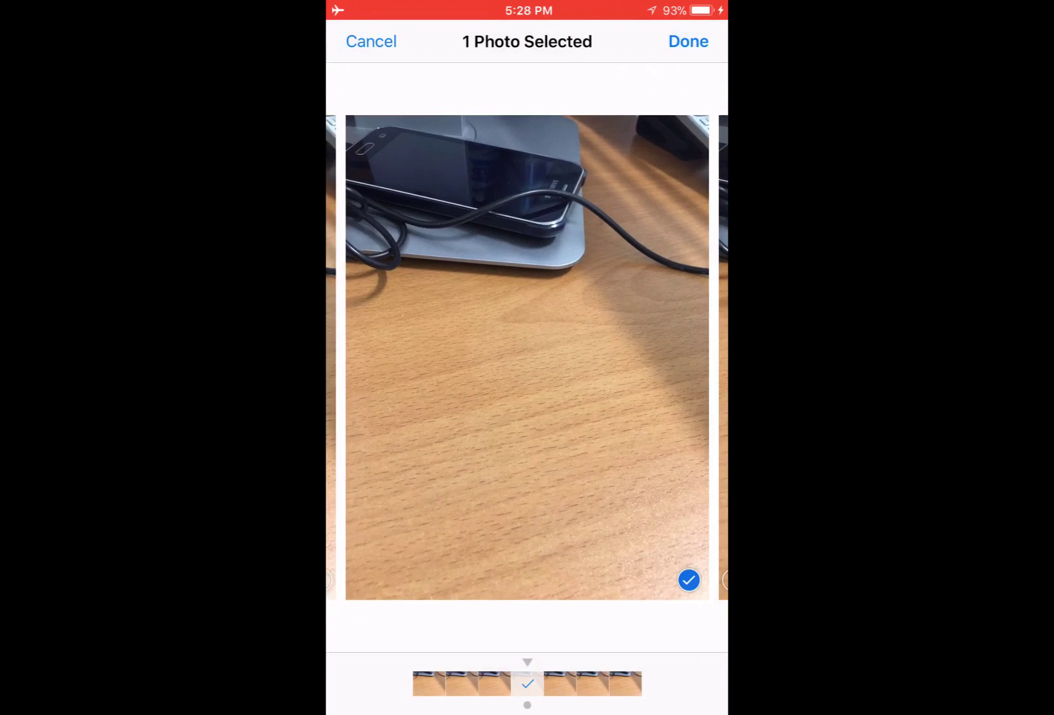
pyautogui.click(688, 41)
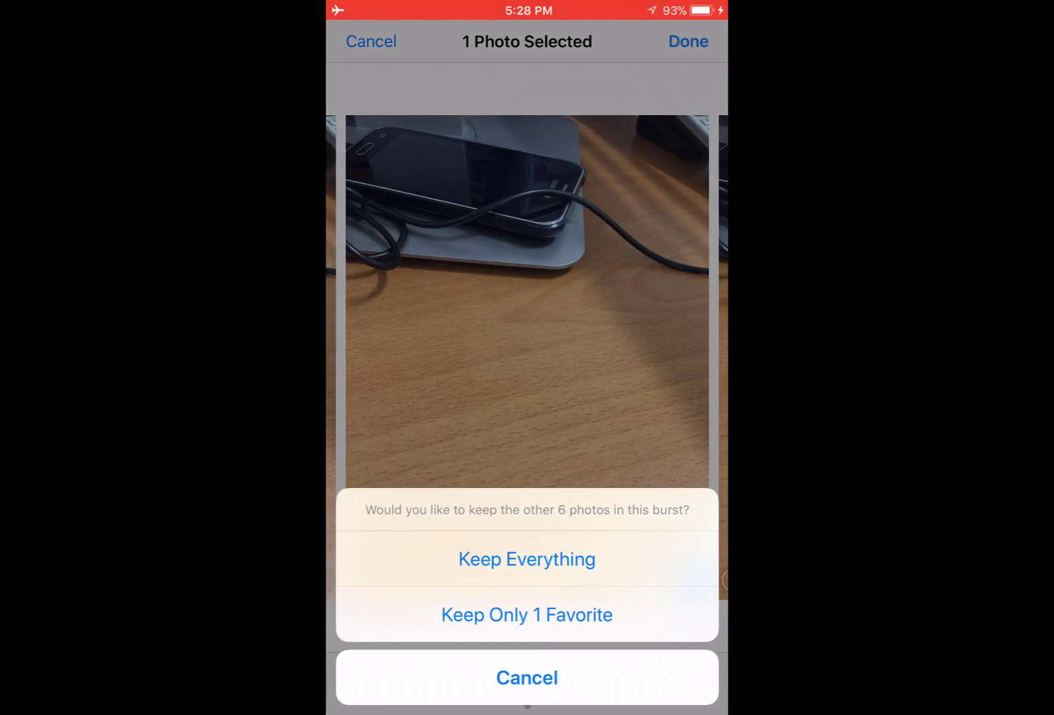
pyautogui.click(527, 560)
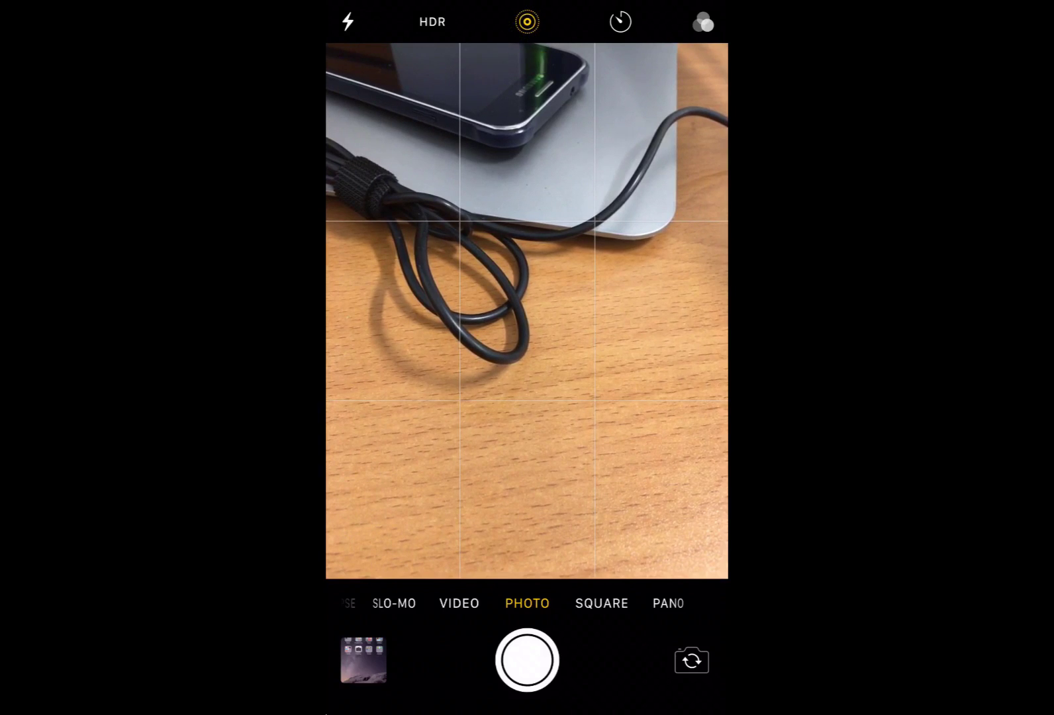
# Switch the Camera's Live Photo indicator to LIVE OFF.
pyautogui.click(527, 22)
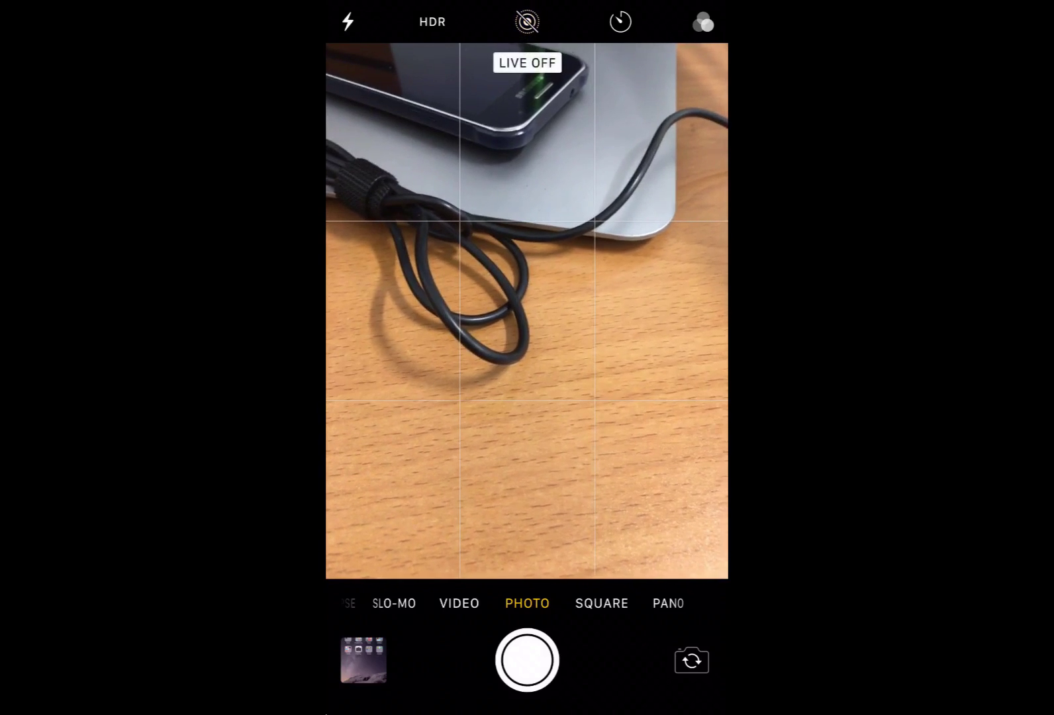